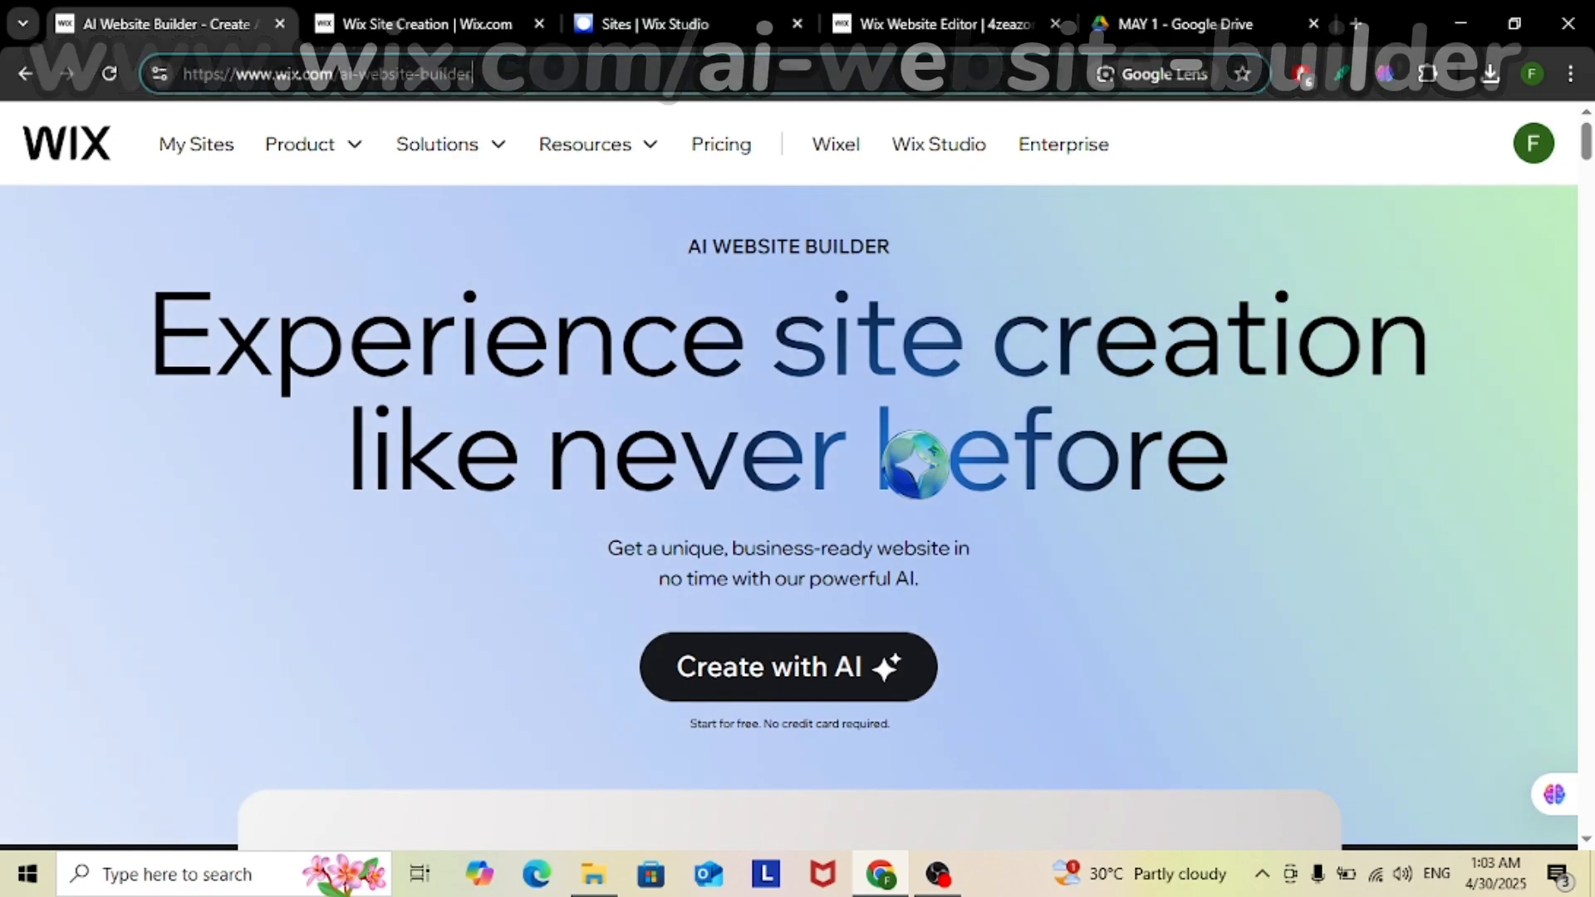
Look through the AI Website Builder landing page, from its opening section to the site-building features, and return to its beginning
scroll(777, 736, down, 3)
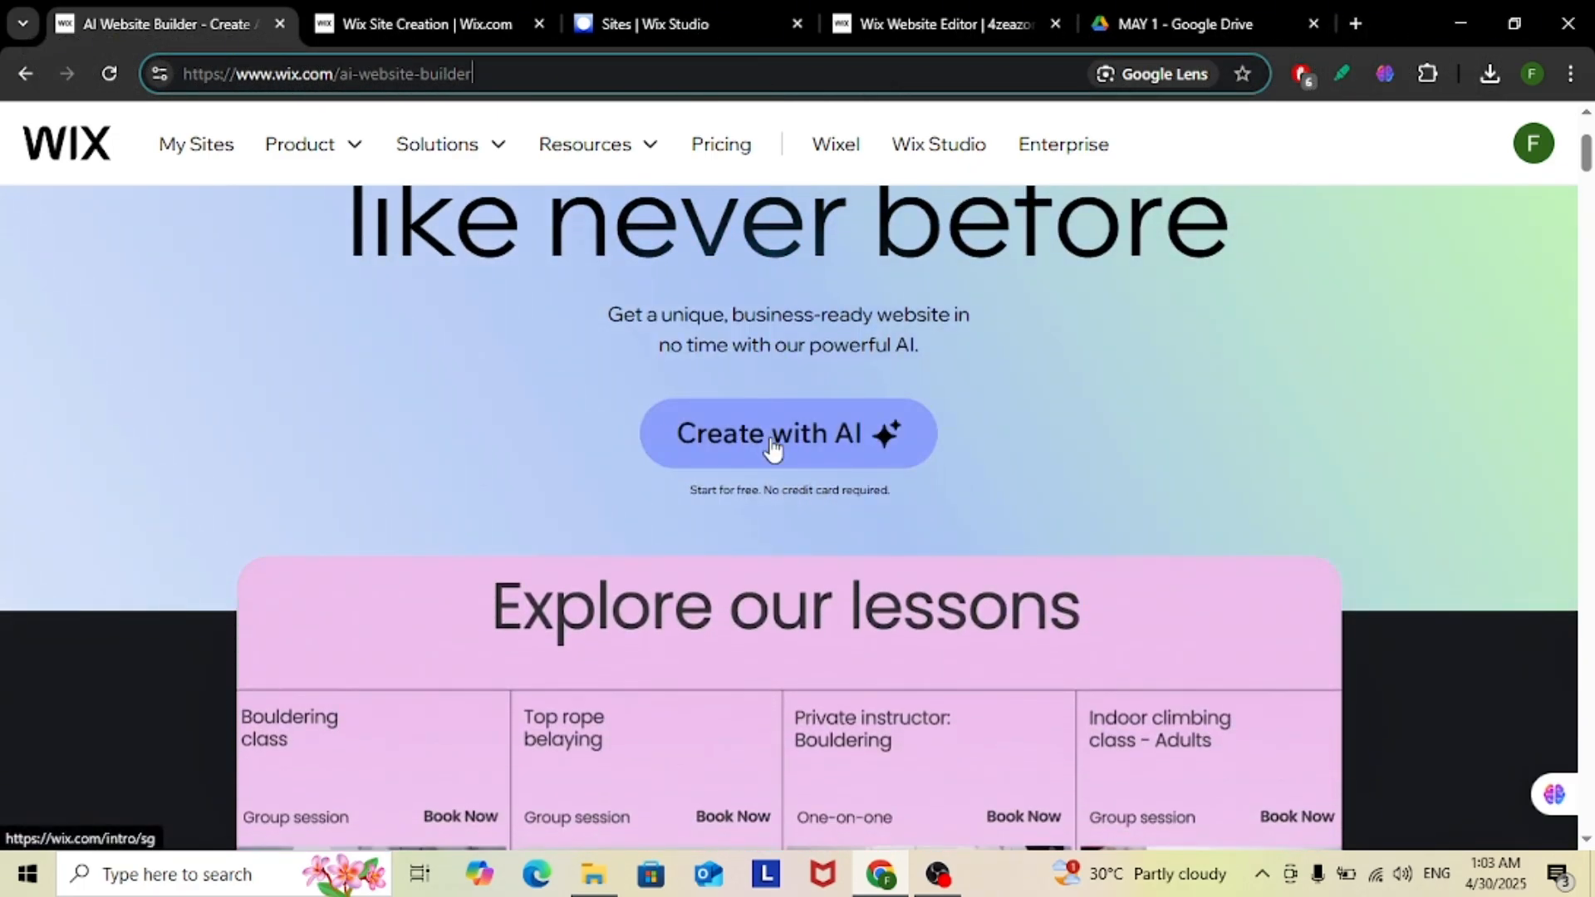
scroll(1097, 505, down, 15)
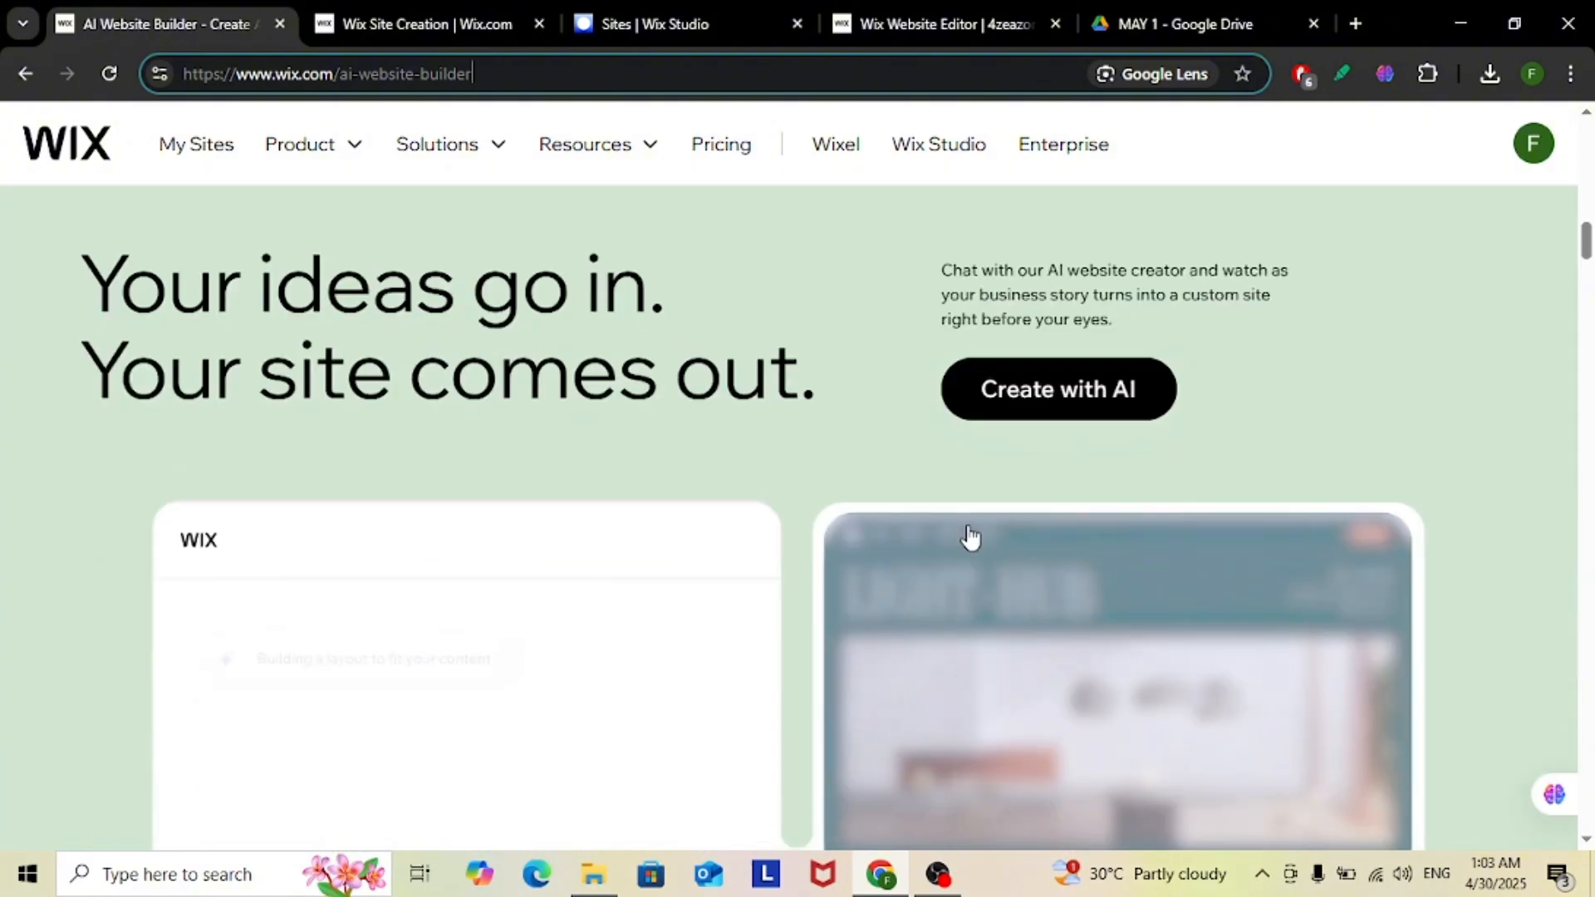
scroll(1316, 524, down, 15)
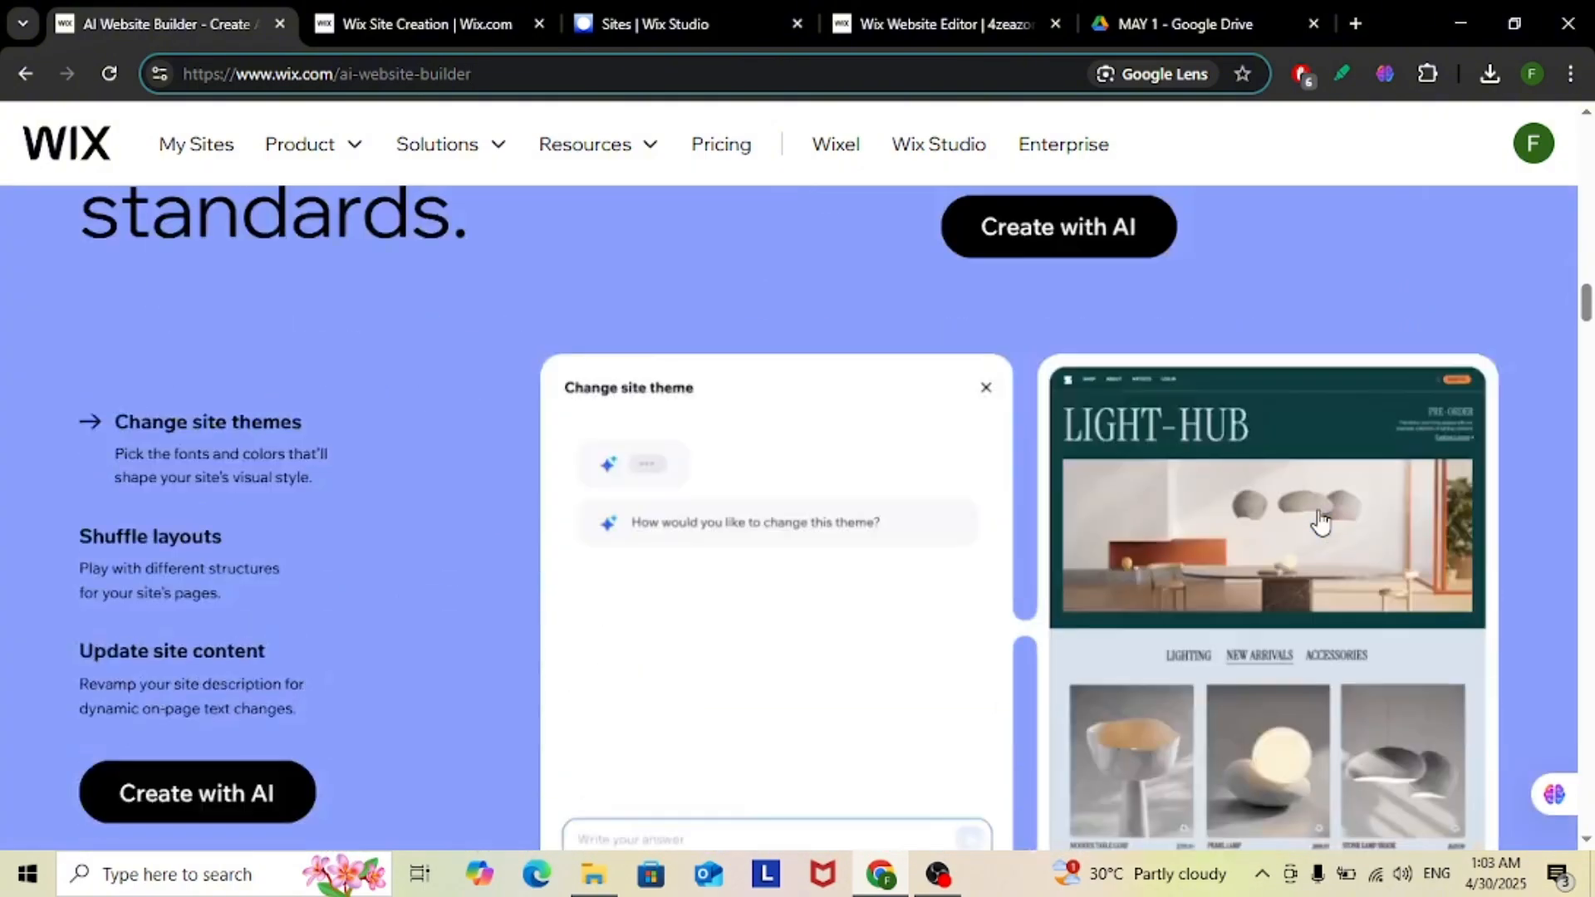
scroll(1320, 522, down, 20)
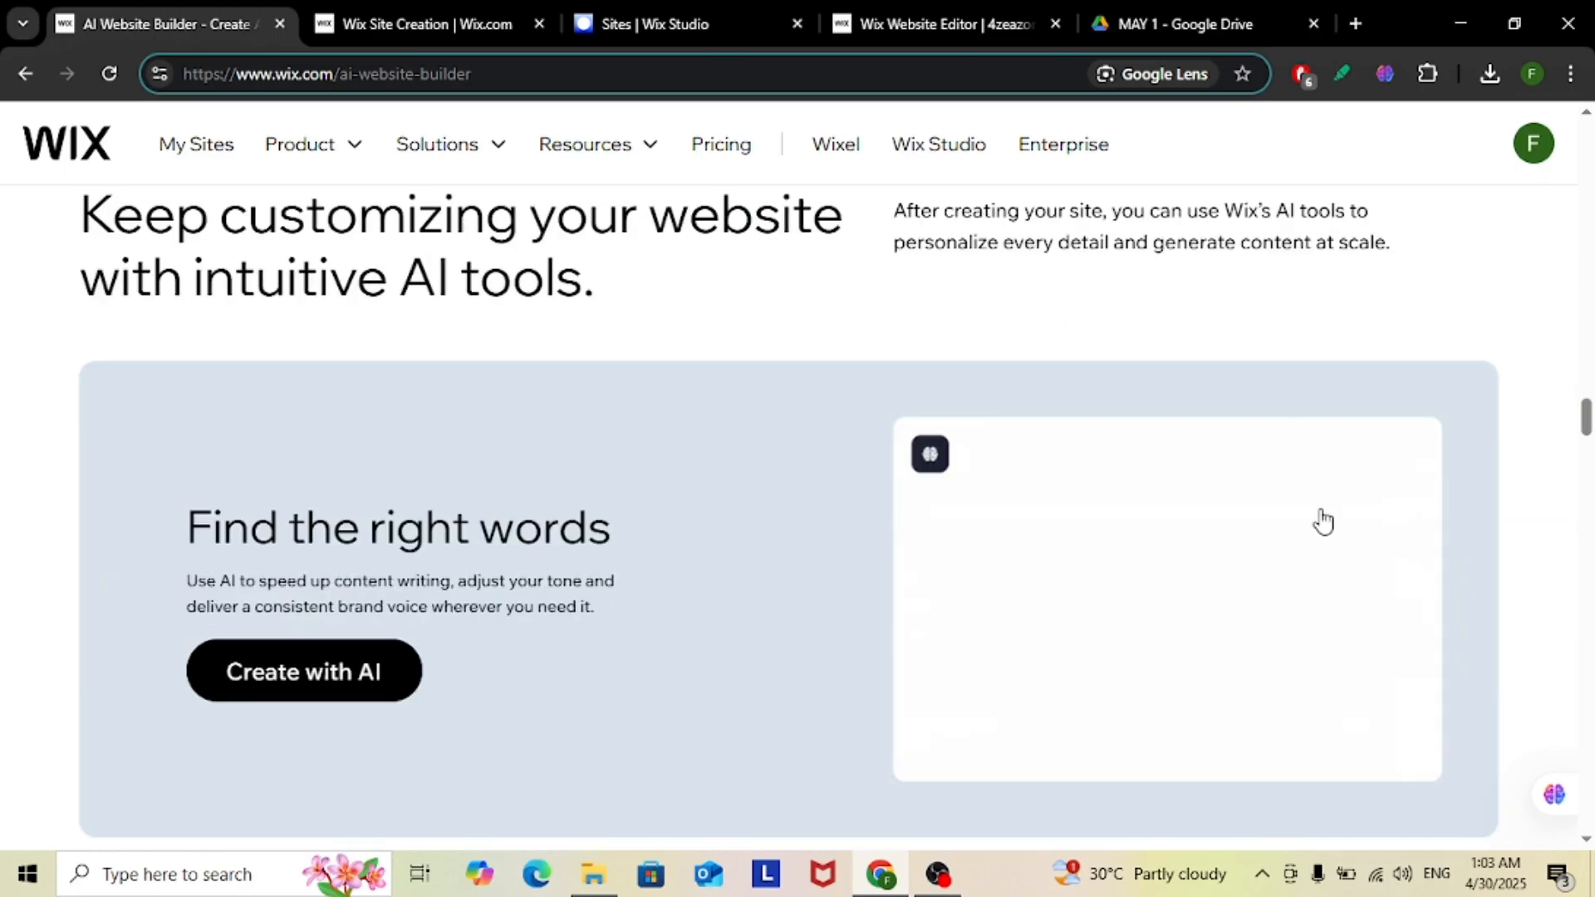
scroll(1323, 522, down, 15)
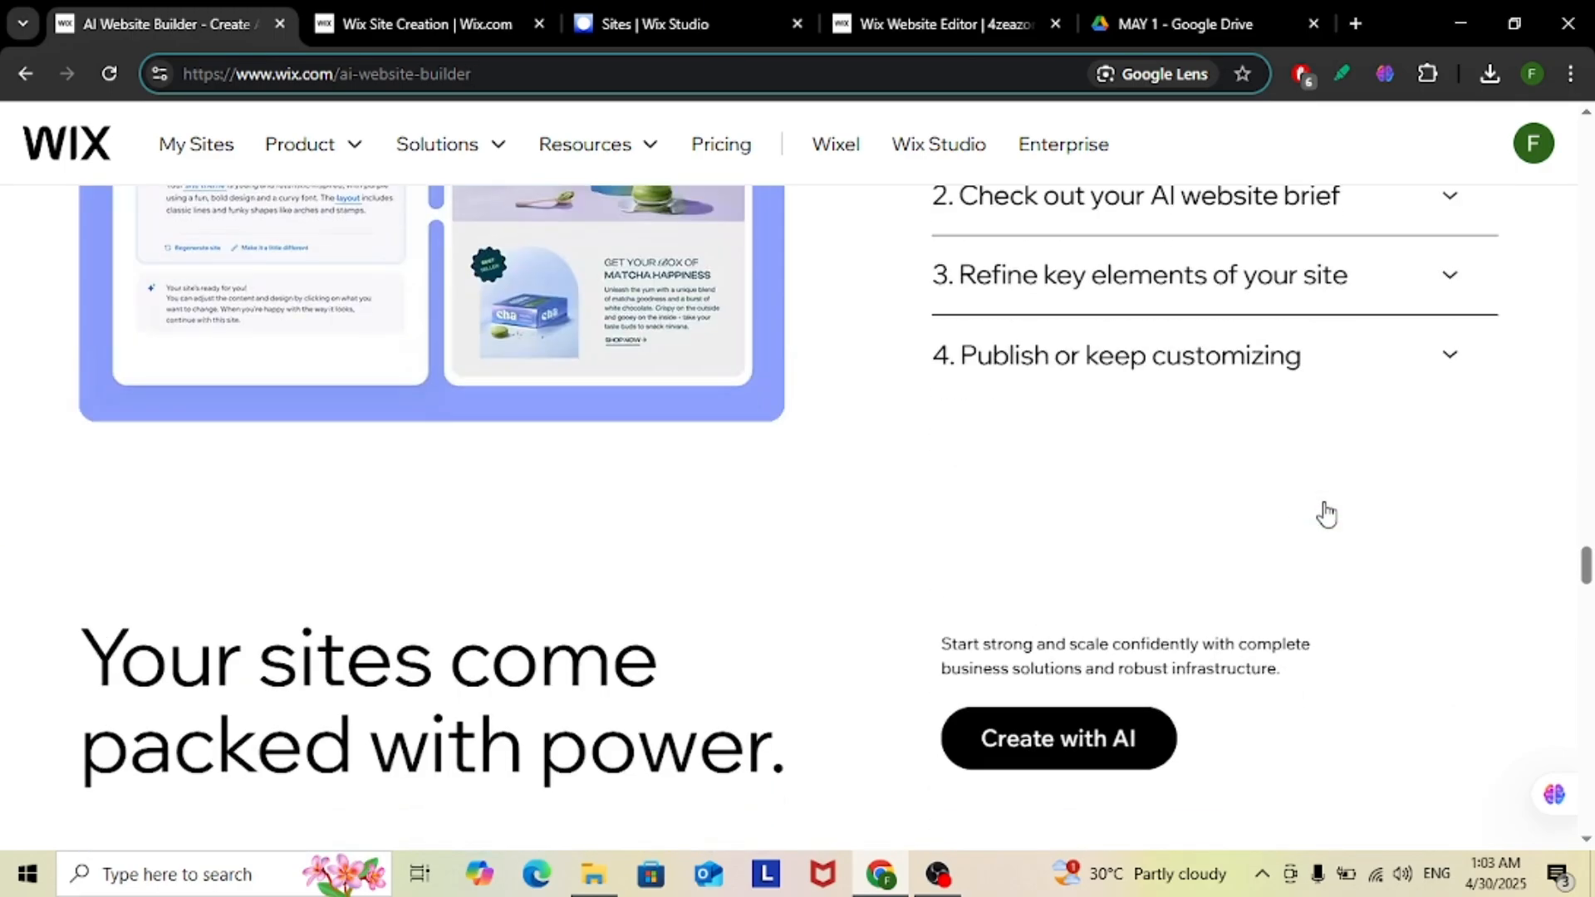
scroll(1325, 498, up, 20)
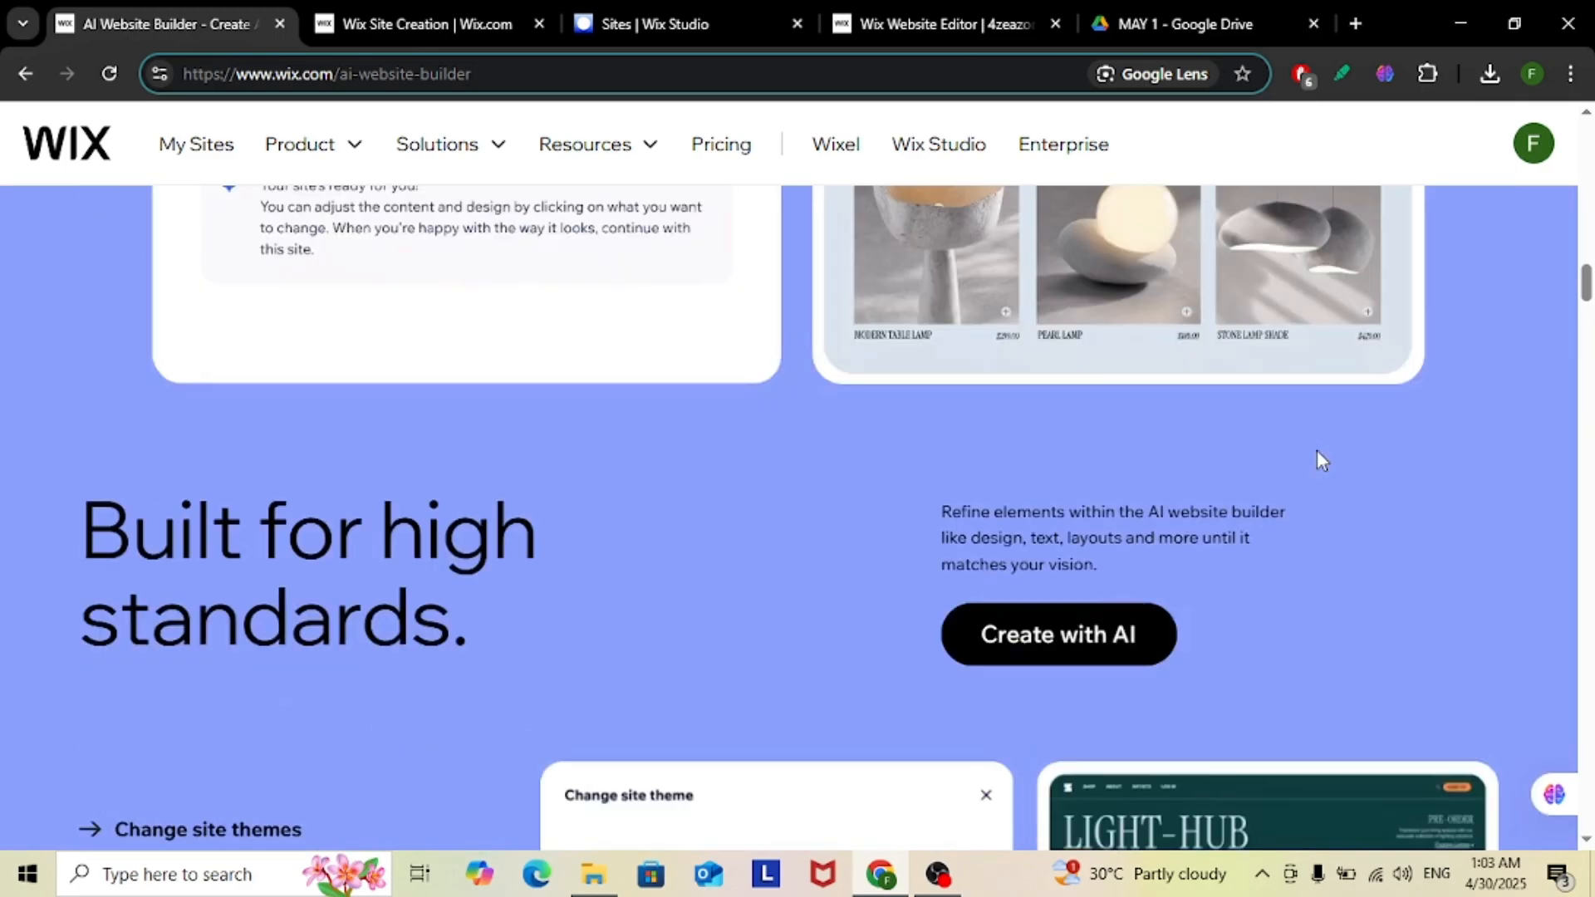
scroll(1318, 451, up, 10)
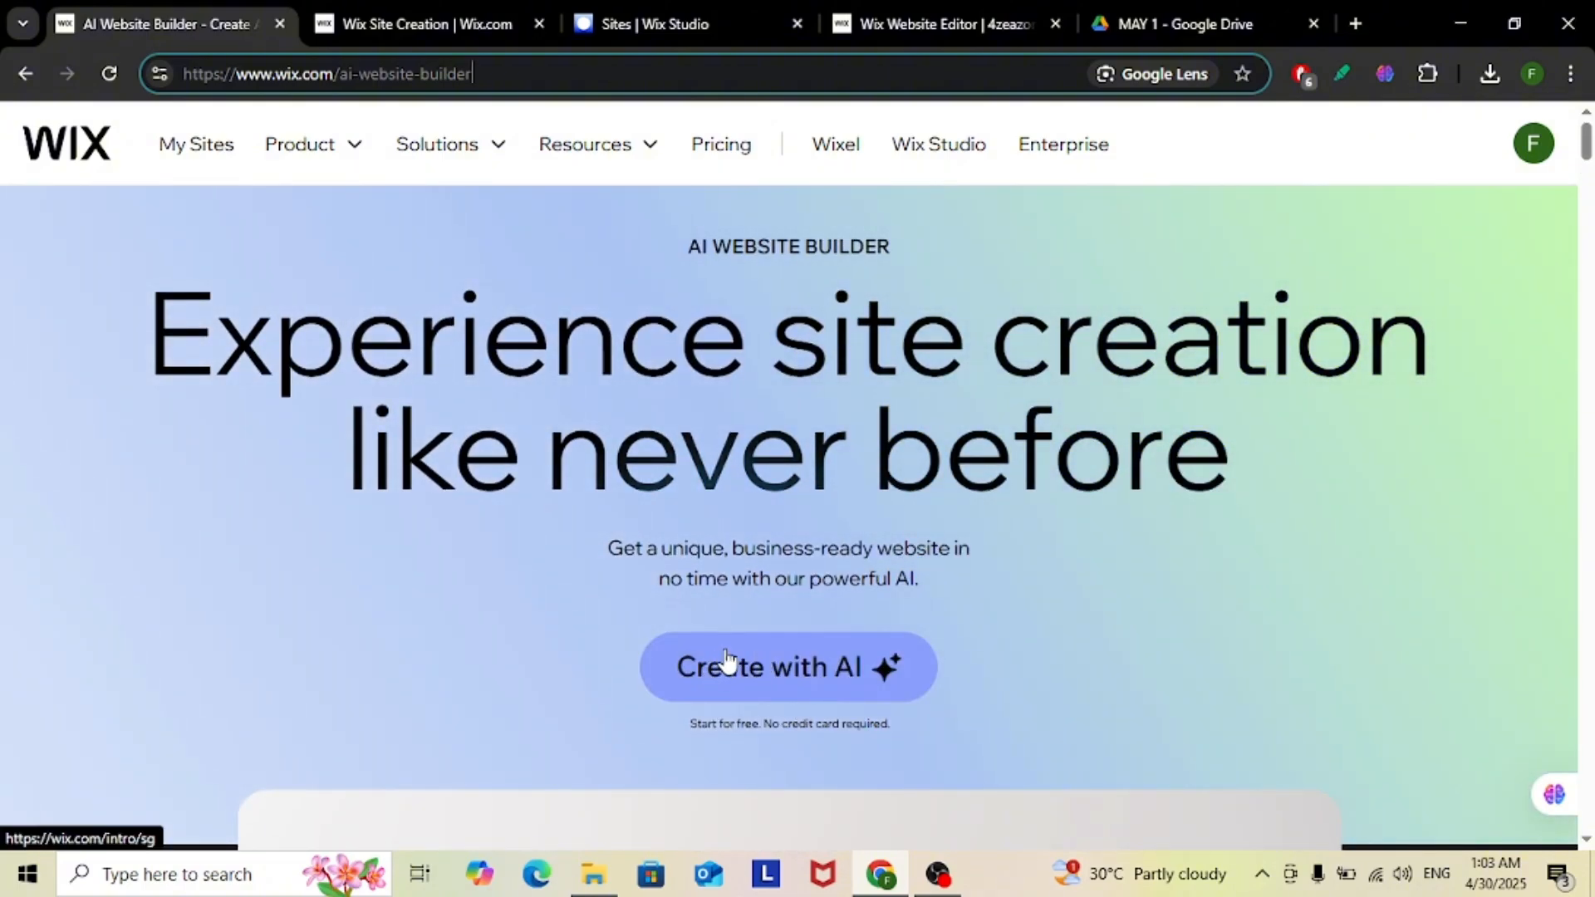
Start the AI site creation chat and describe the site as a "VIDEO CREATION WEBSITE"
click(366, 21)
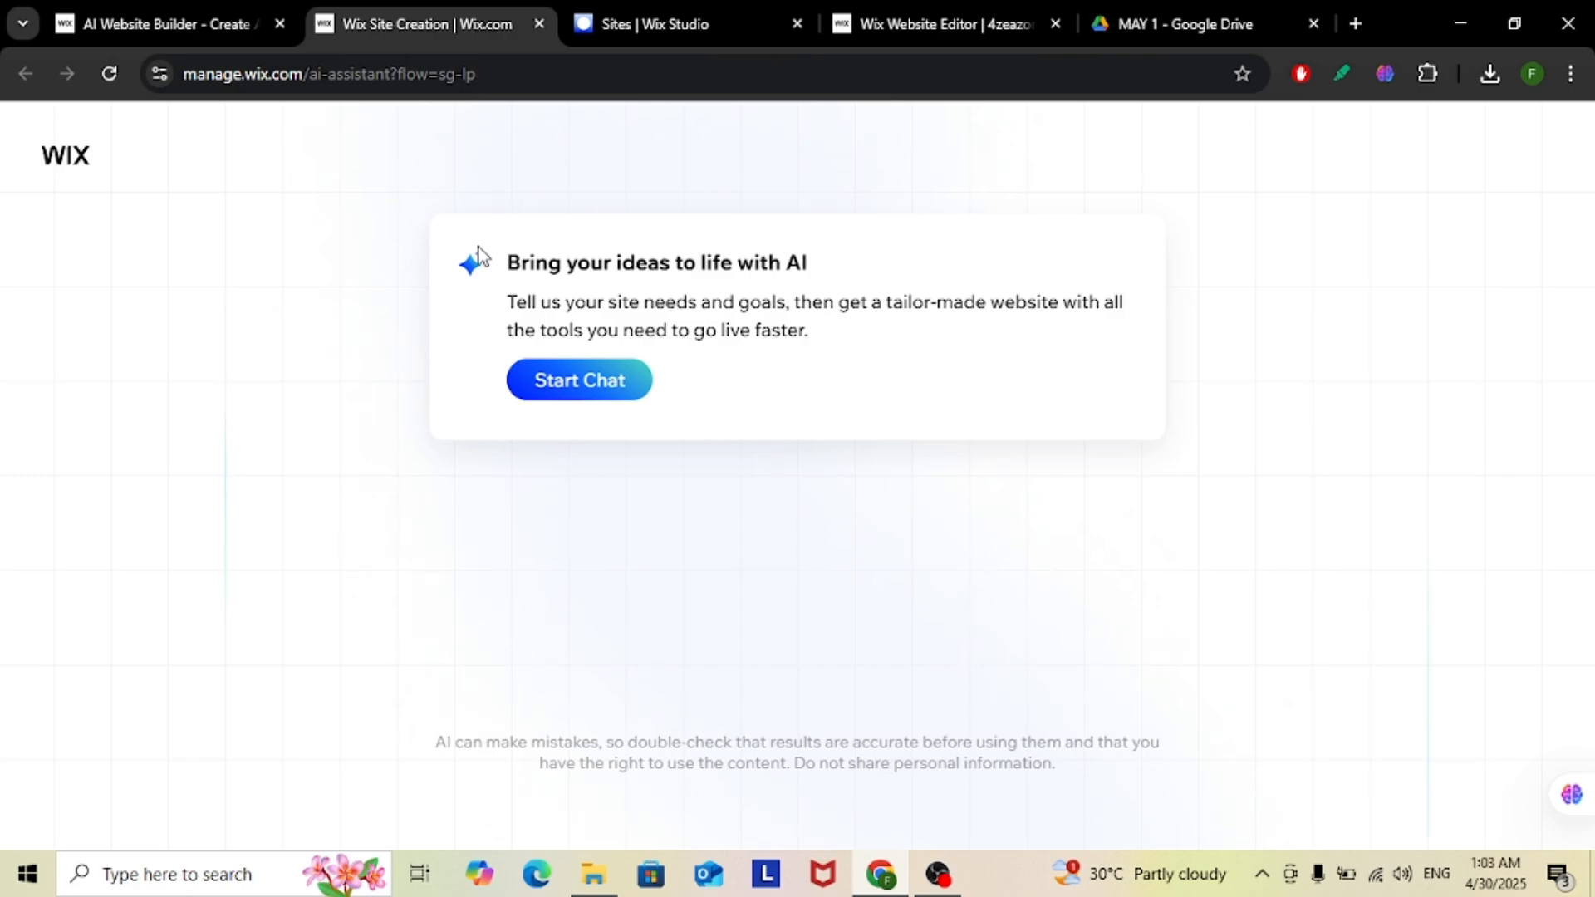
click(592, 405)
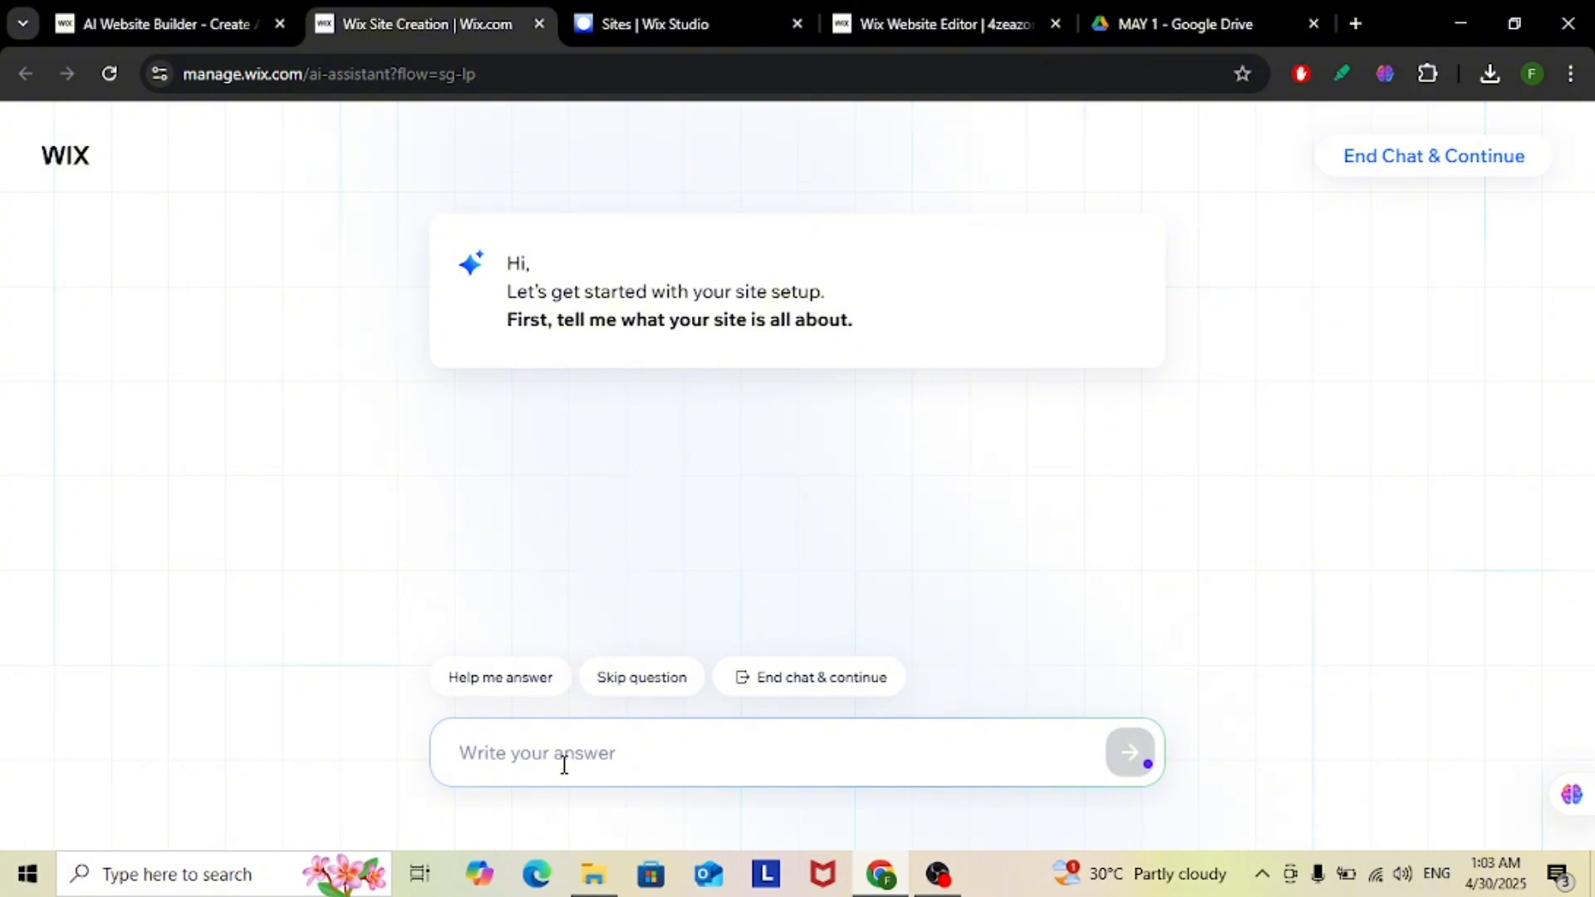
text(vIDEO CREATION )
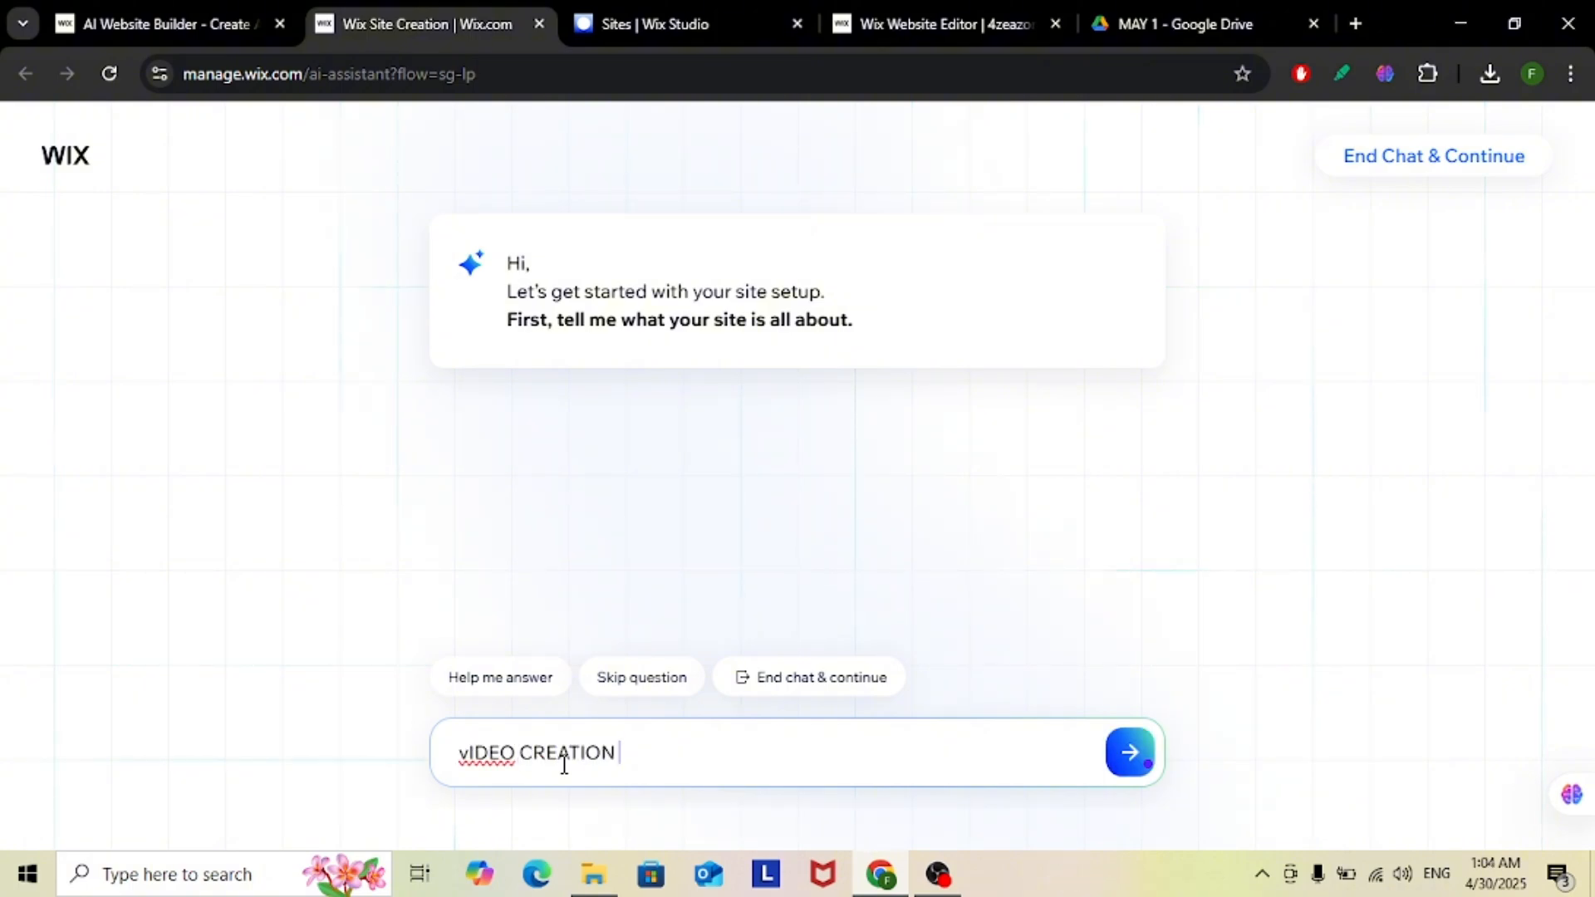
text(WEBSITE)
key(Return)
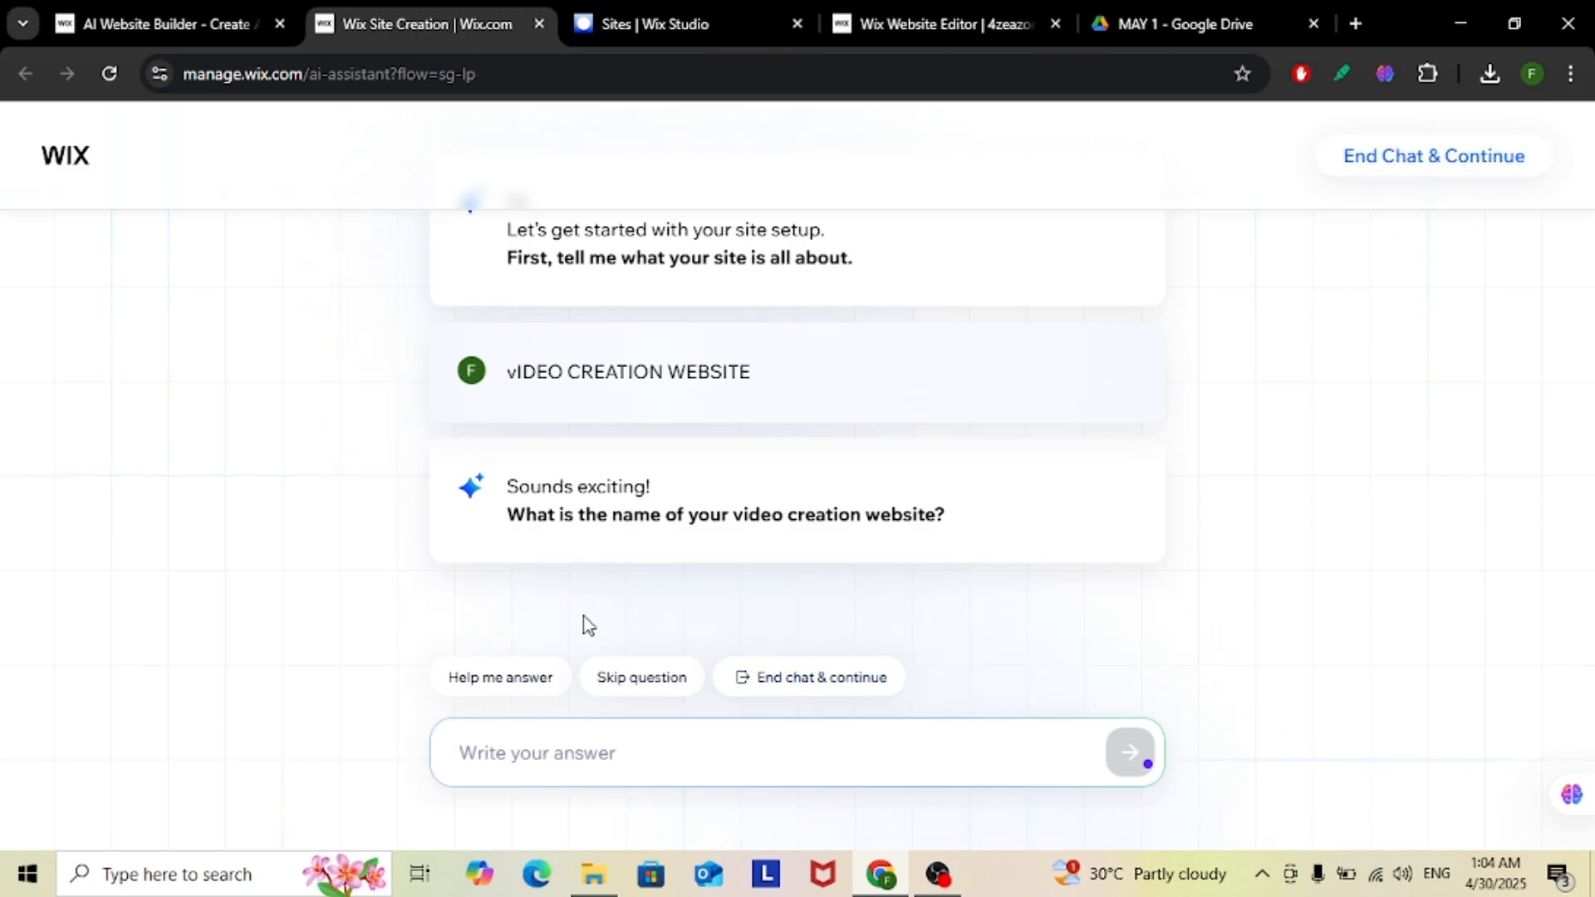
Ask the assistant for website name suggestions and review them against its question in the conversation
click(502, 678)
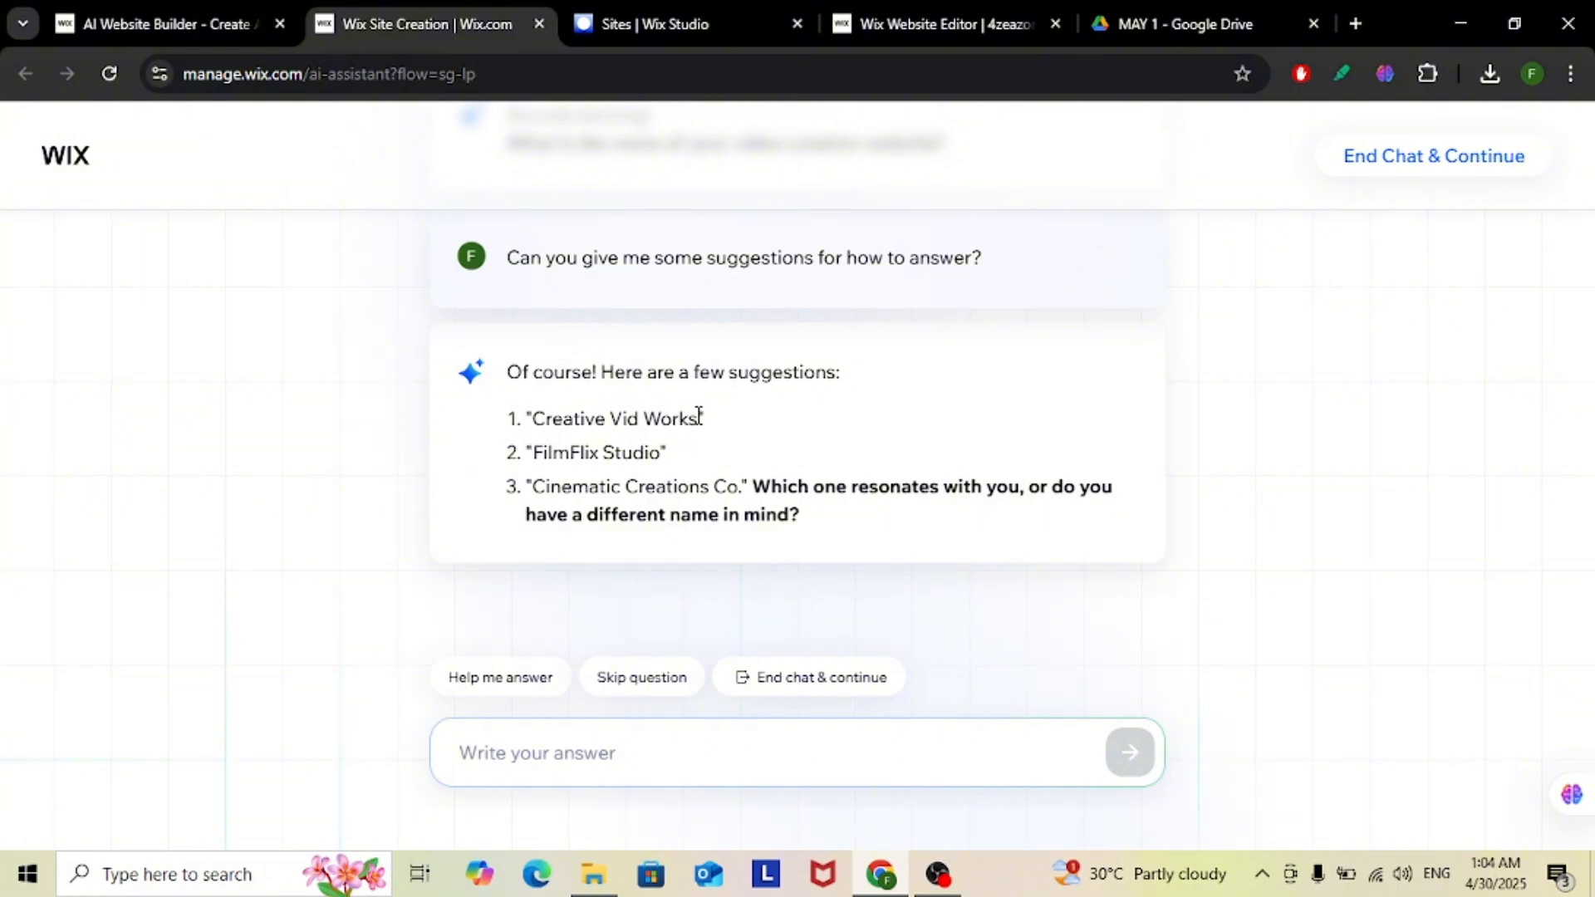
scroll(701, 416, up, 4)
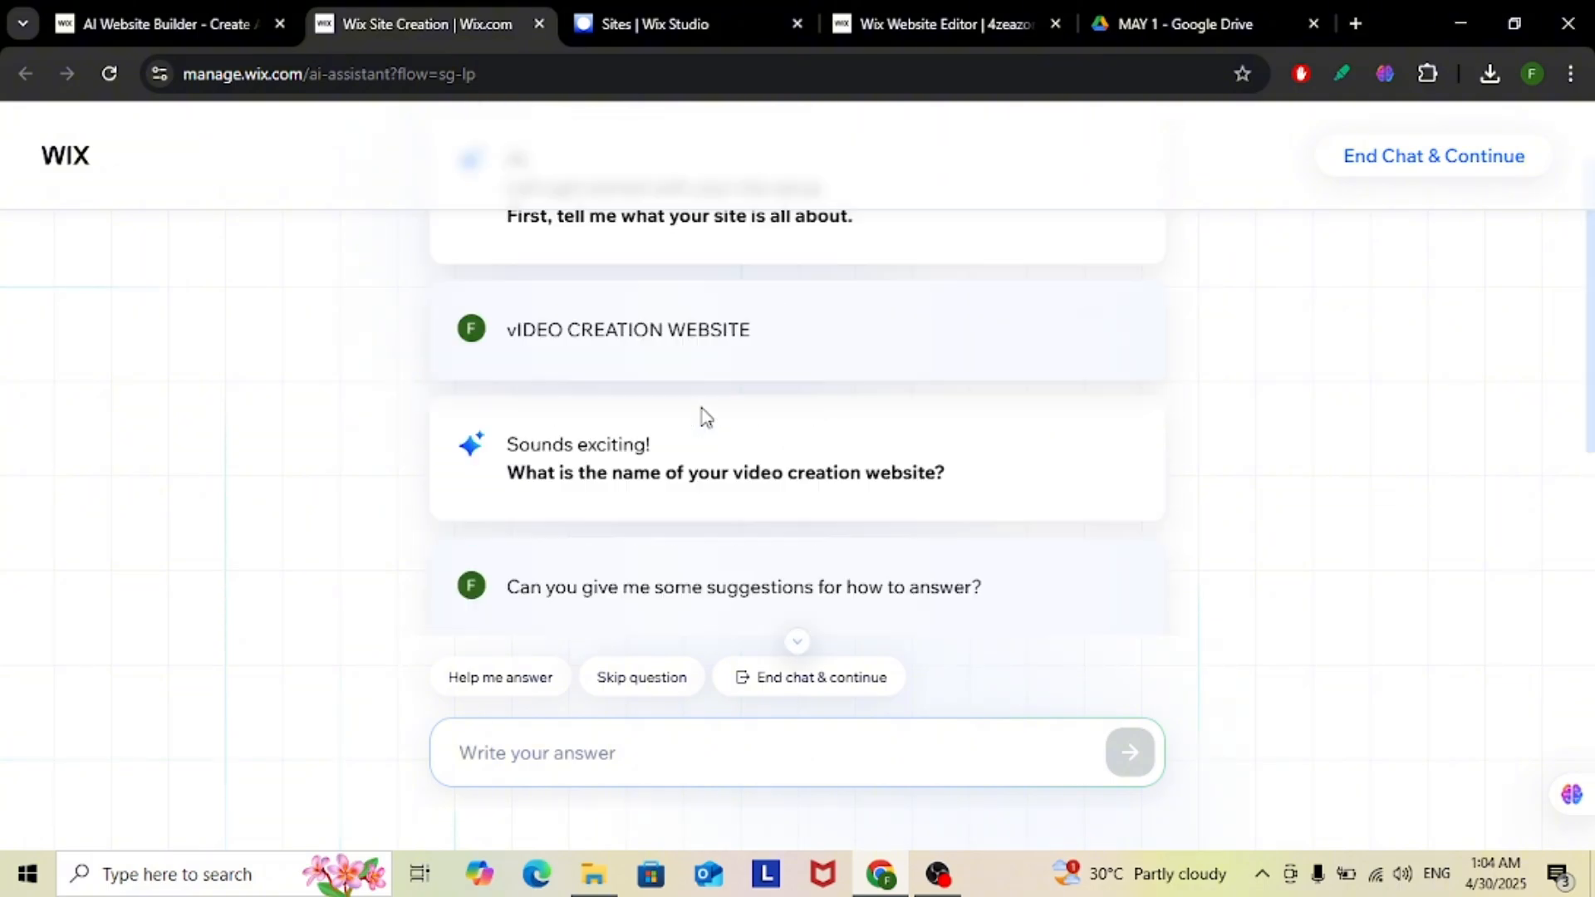
scroll(511, 432, down, 1)
drag(508, 376, 1054, 402)
click(1096, 376)
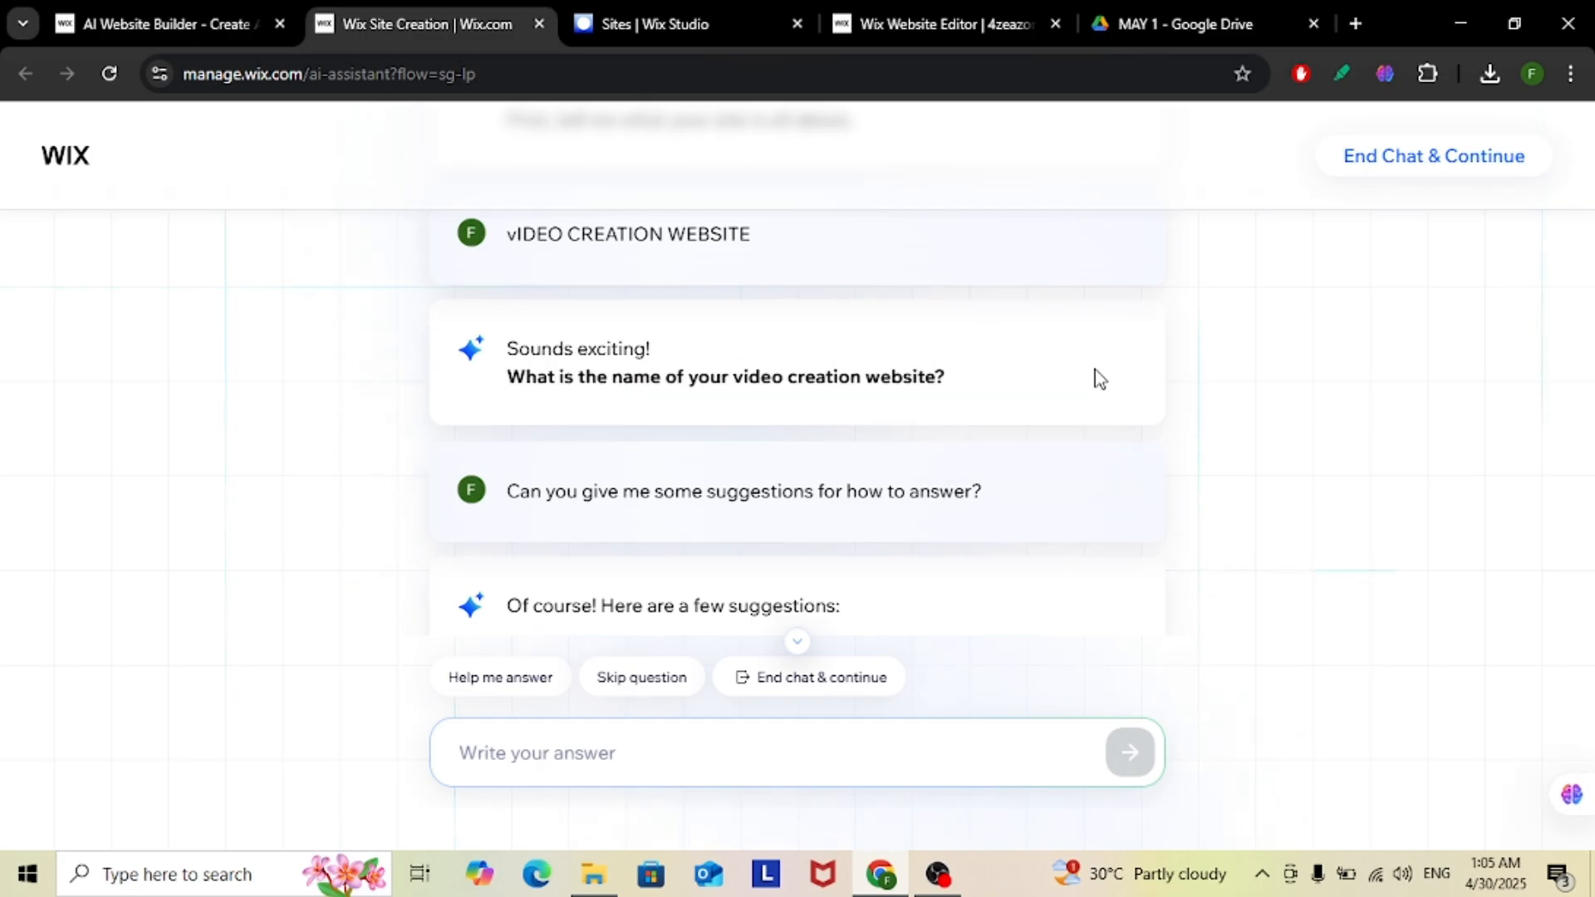
scroll(1095, 371, down, 3)
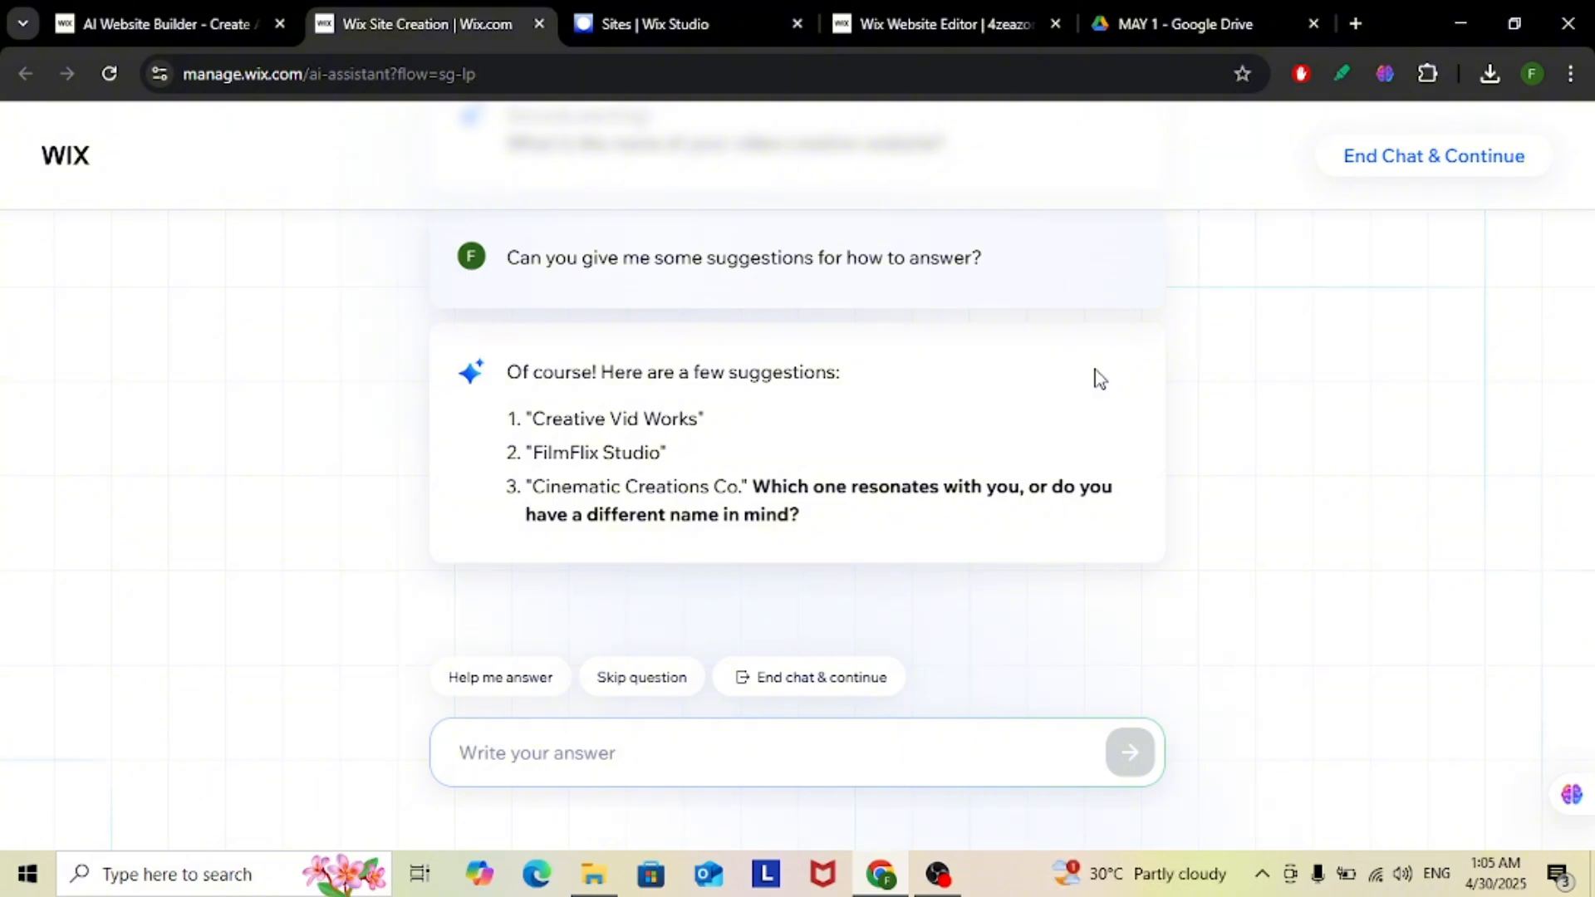
scroll(769, 402, up, 3)
scroll(840, 576, down, 3)
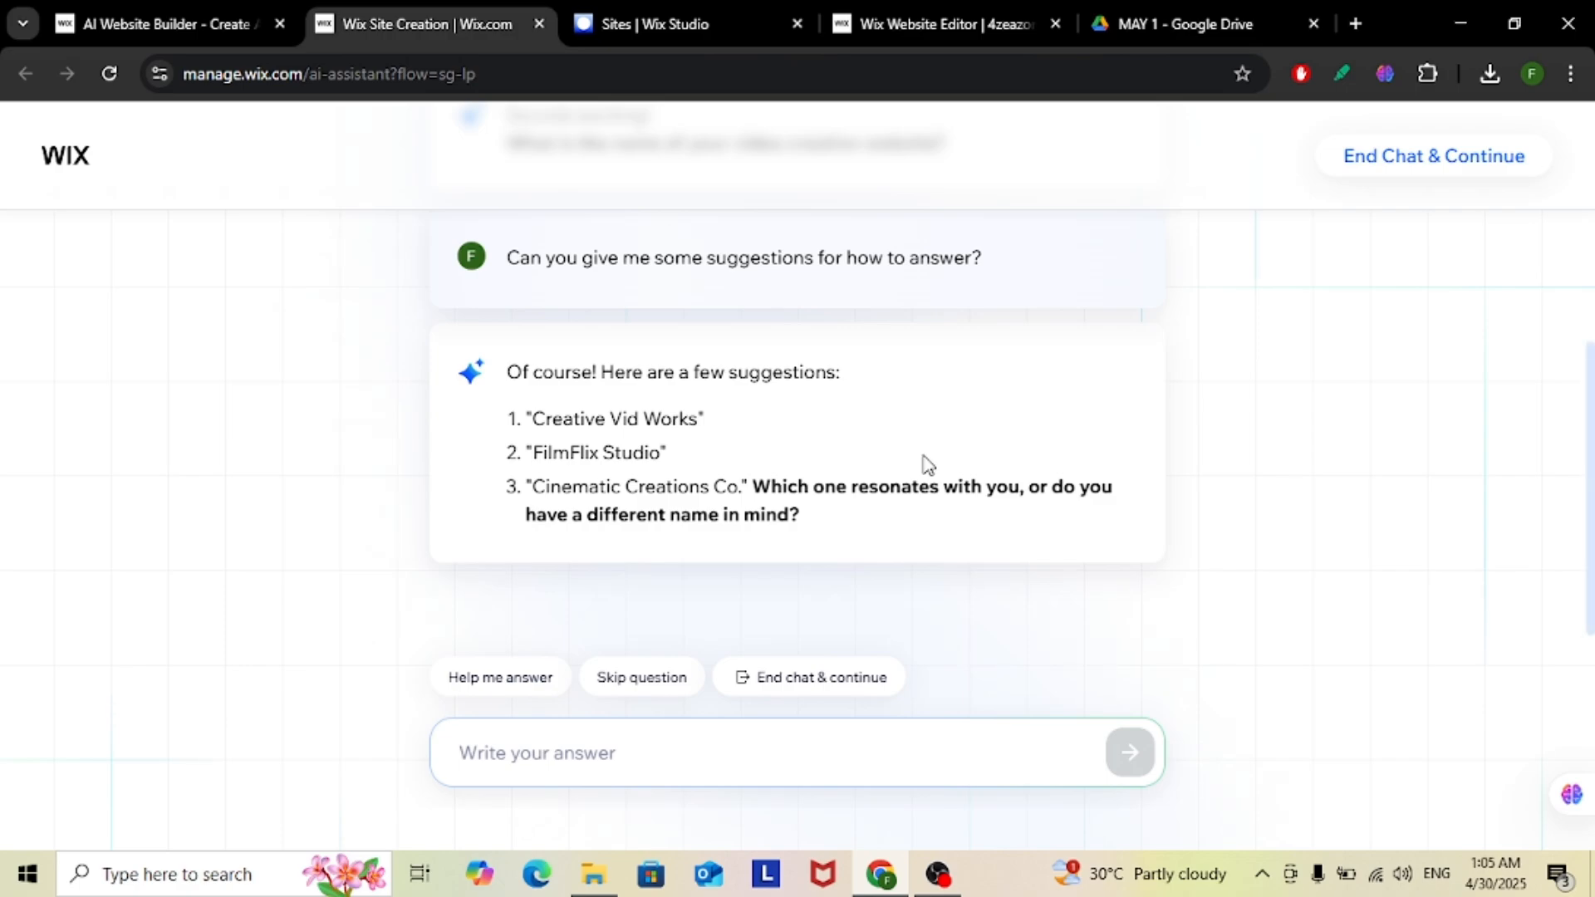
Answer with the suggested name "FilmFlix Studio" and give "FILMS" as the site's main content type
mouse_move(667, 456)
mouse_down()
mouse_move(544, 462)
mouse_move(662, 459)
mouse_up()
key(ctrl+c)
click(583, 477)
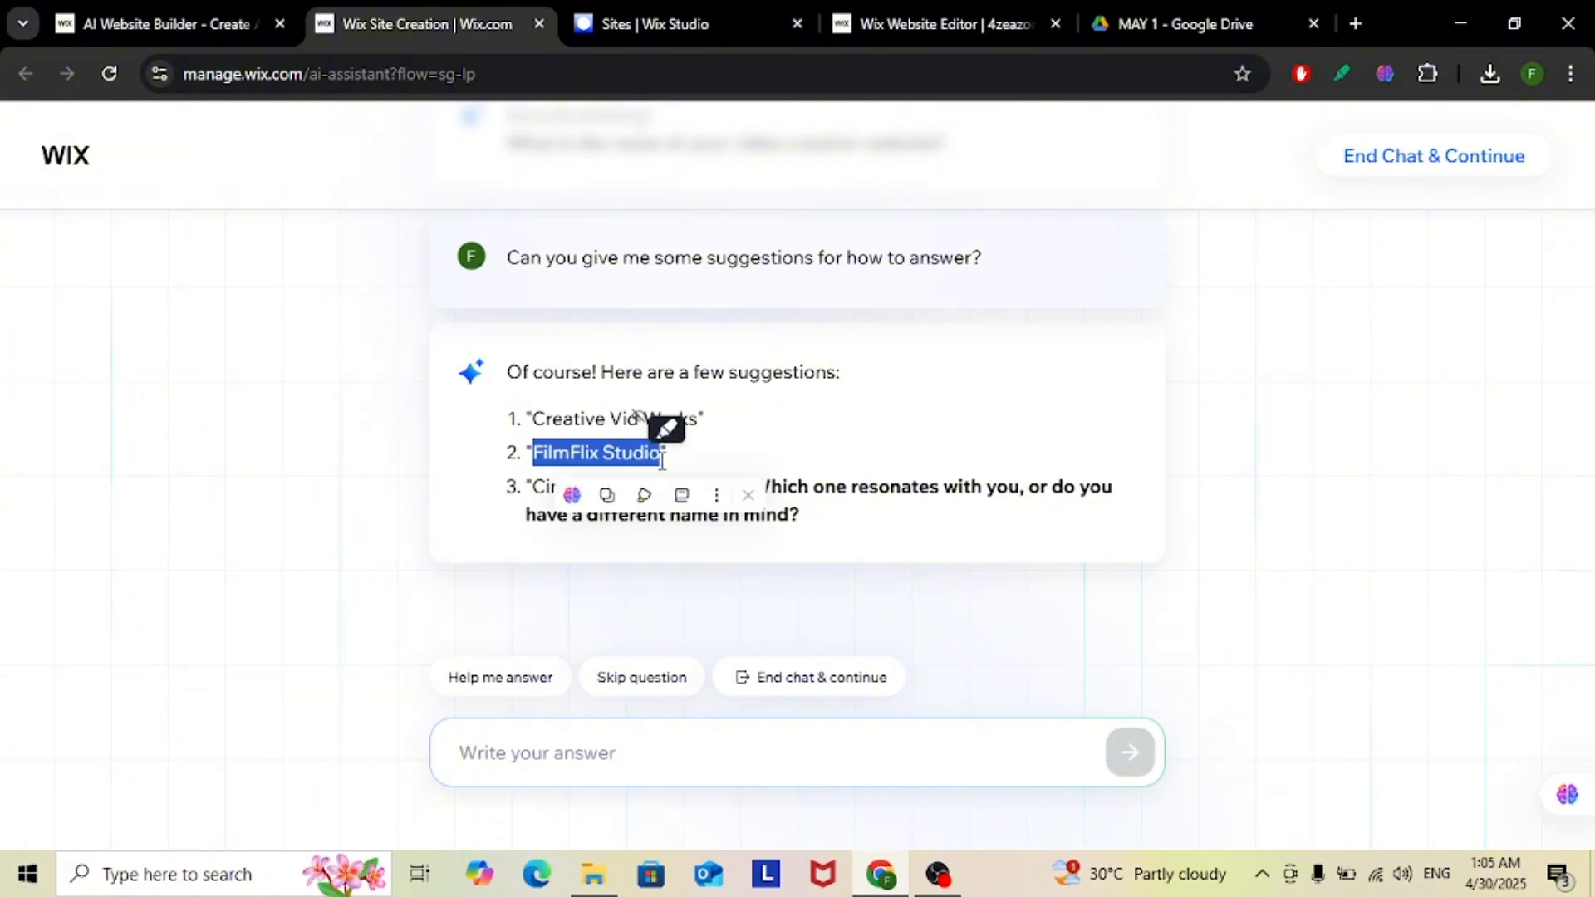
click(742, 768)
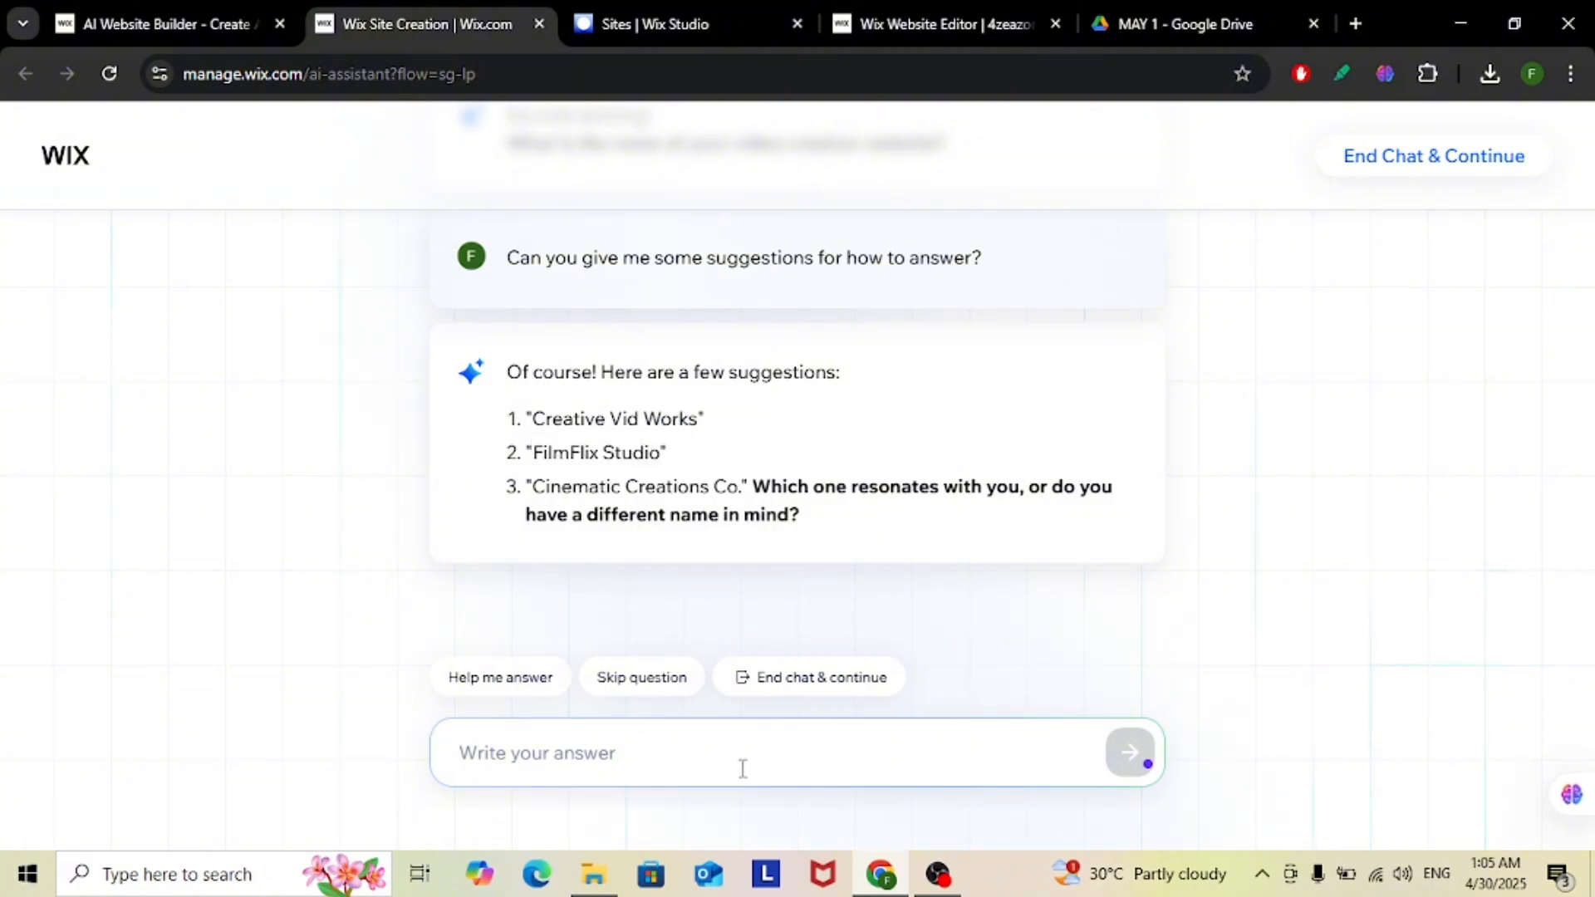
key(ctrl+v)
key(Return)
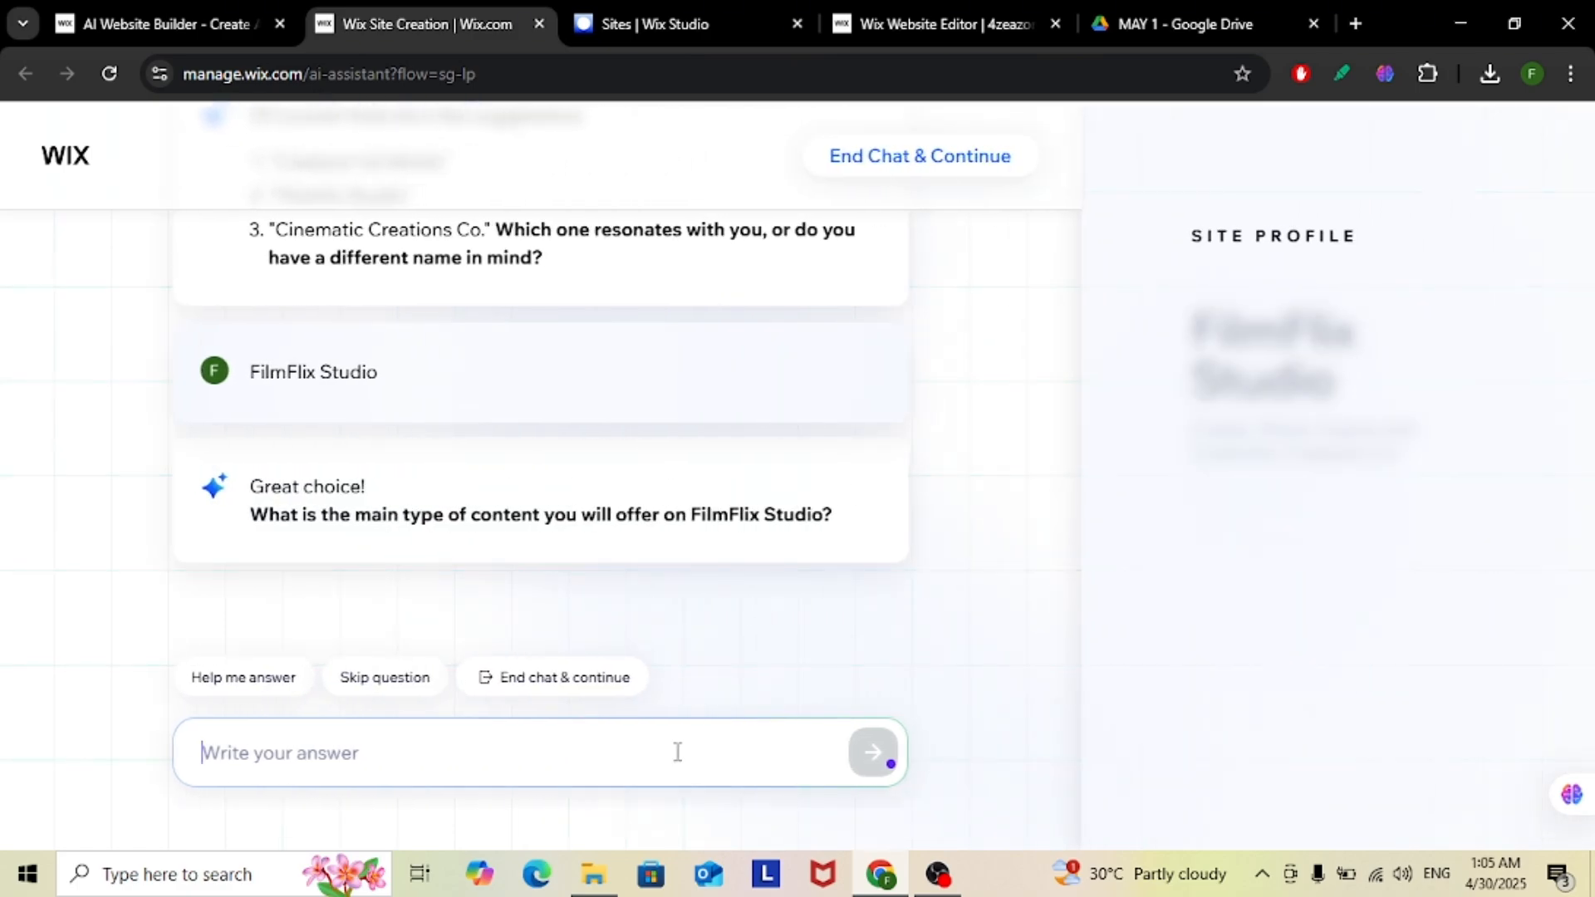
text(films)
key(Return)
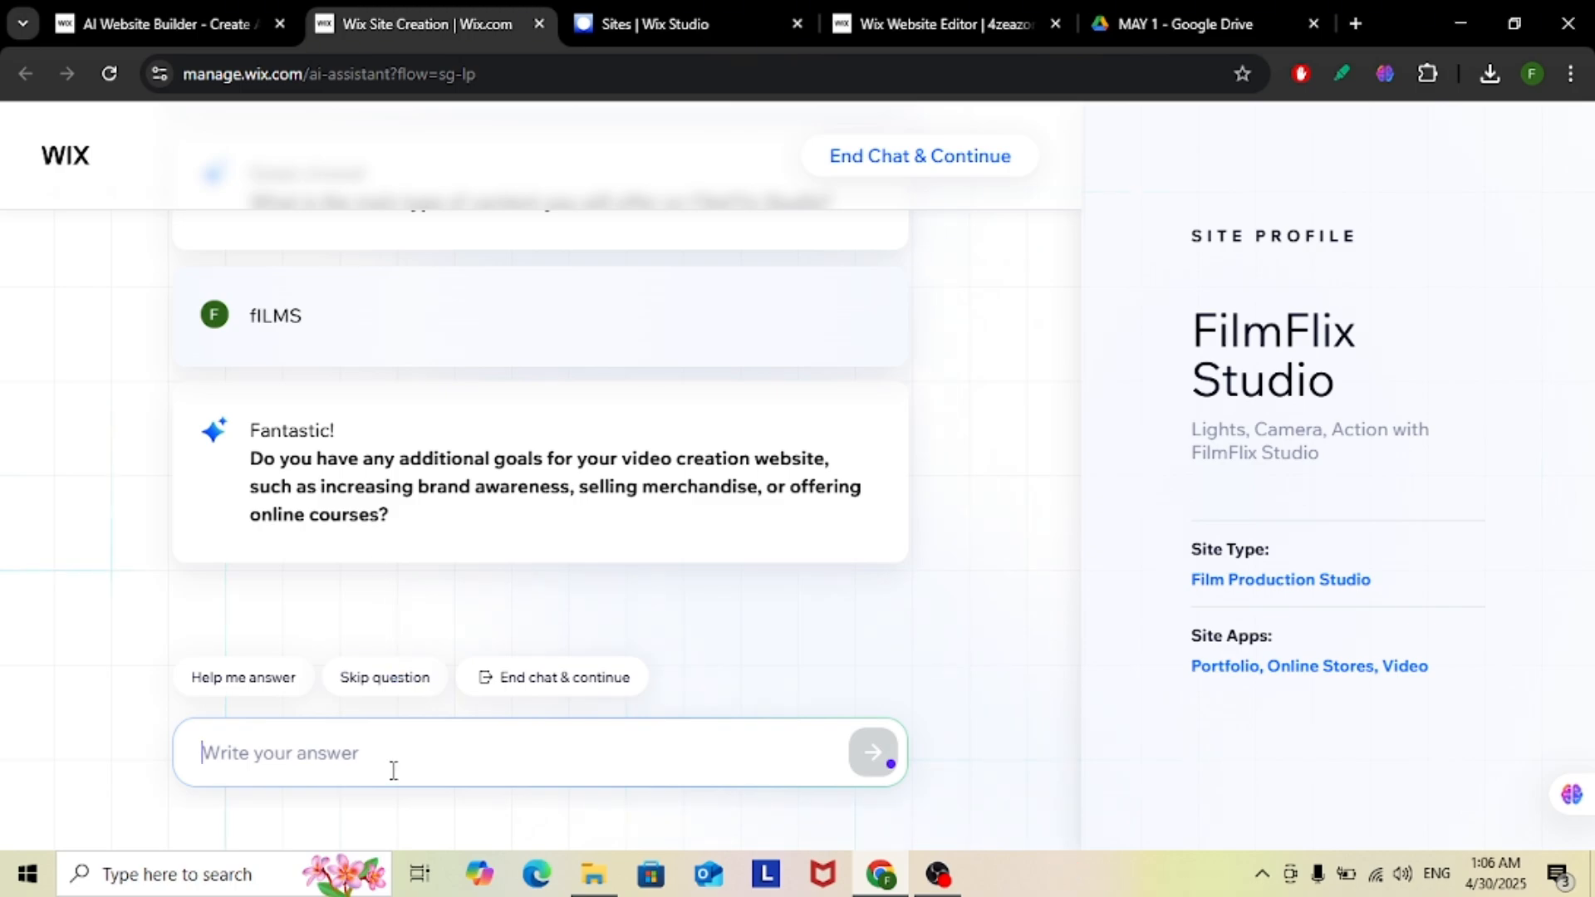
text(SELLING)
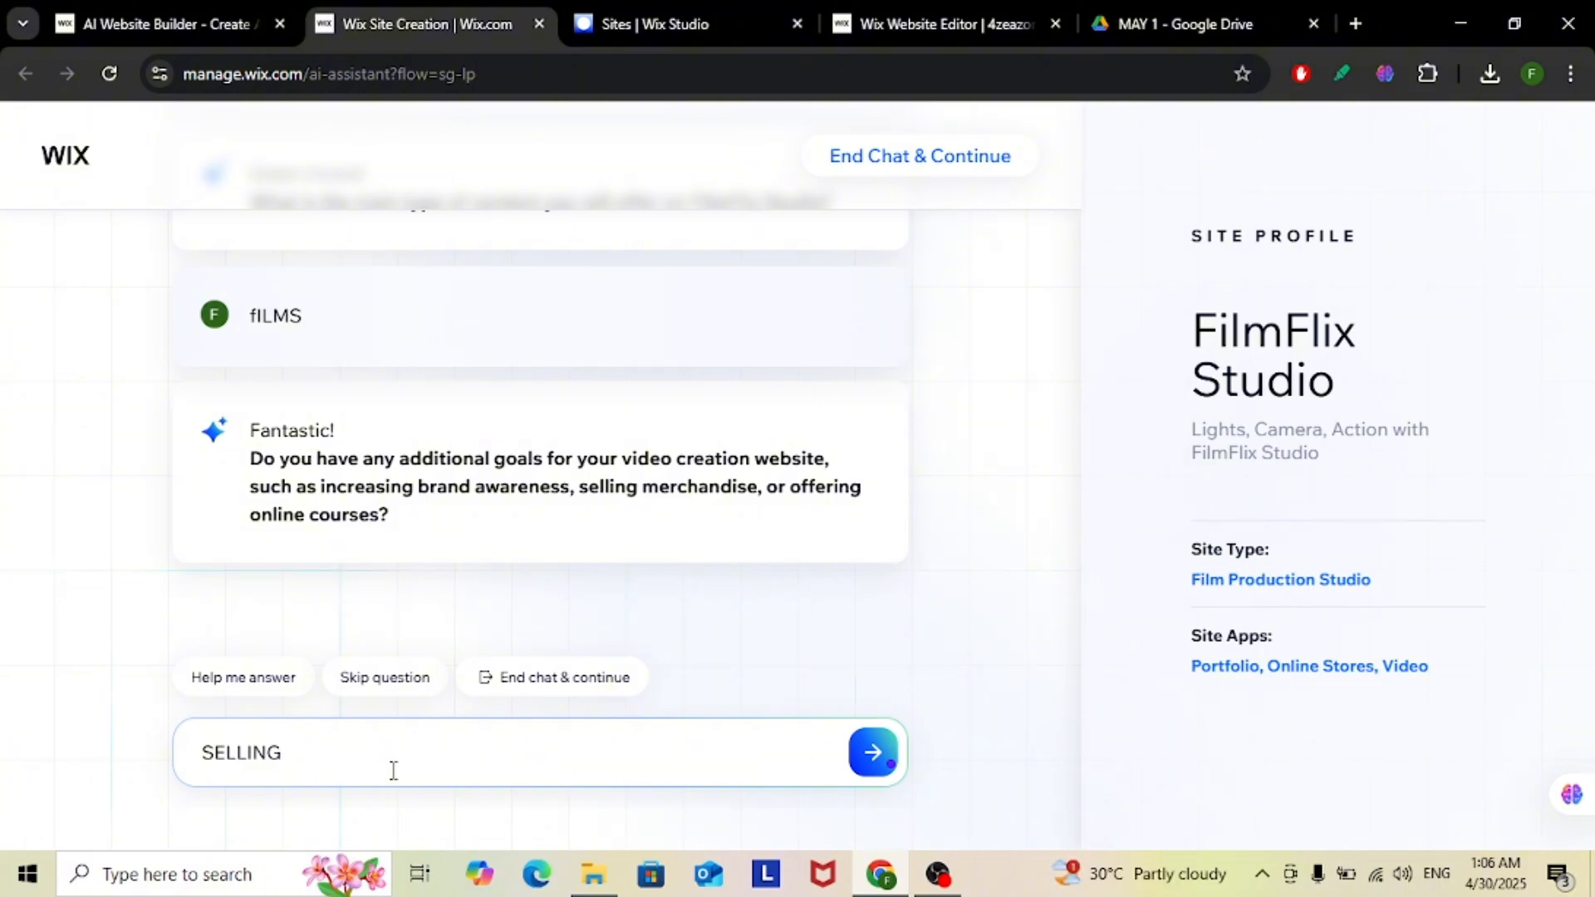
text( MERX)
key(BackSpace)
key(BackSpace)
key(BackSpace)
key(BackSpace)
key(BackSpace)
key(BackSpace)
Answer the additional goals question with "INCREASING BRAND AWARENESS" and check the site profile
text(INCREASING BR)
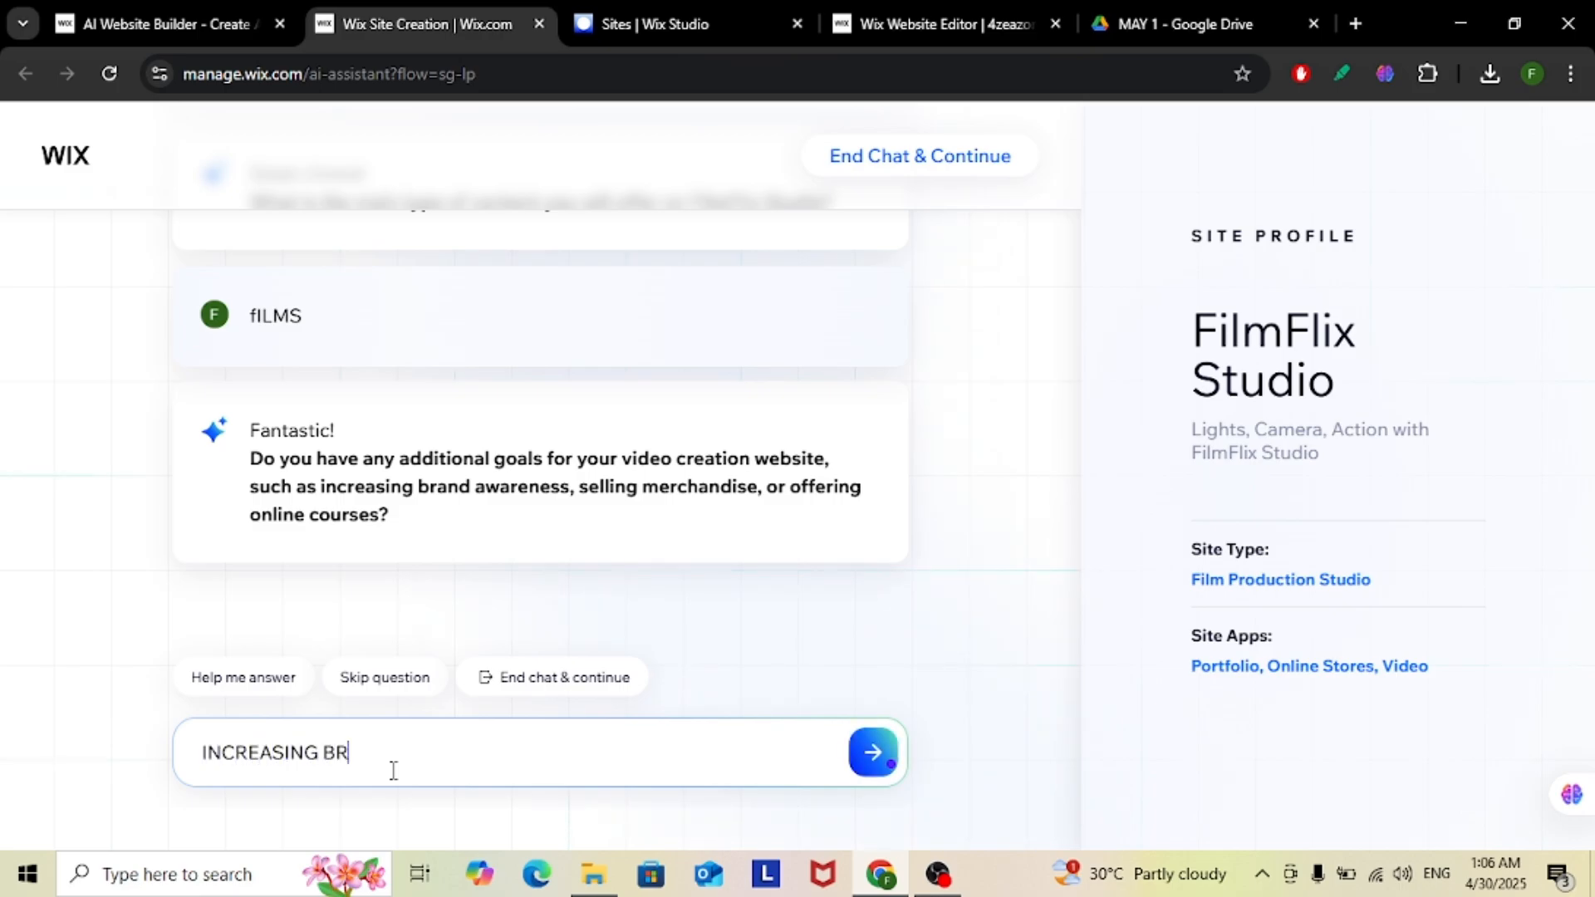
text(AND AWARENESS)
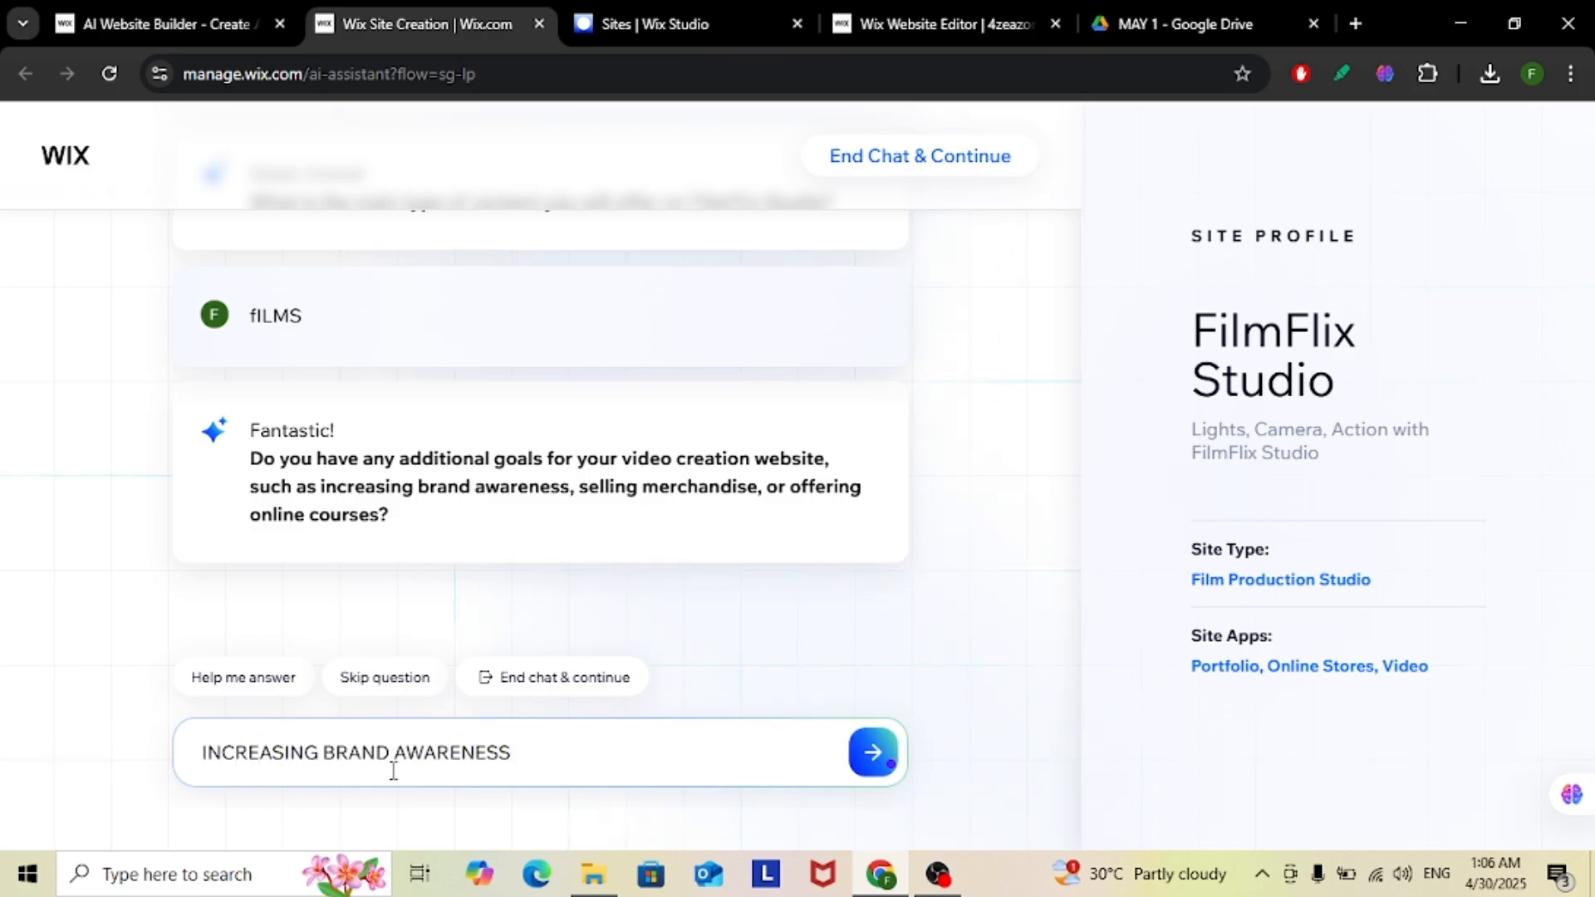
key(Return)
scroll(1342, 242, down, 3)
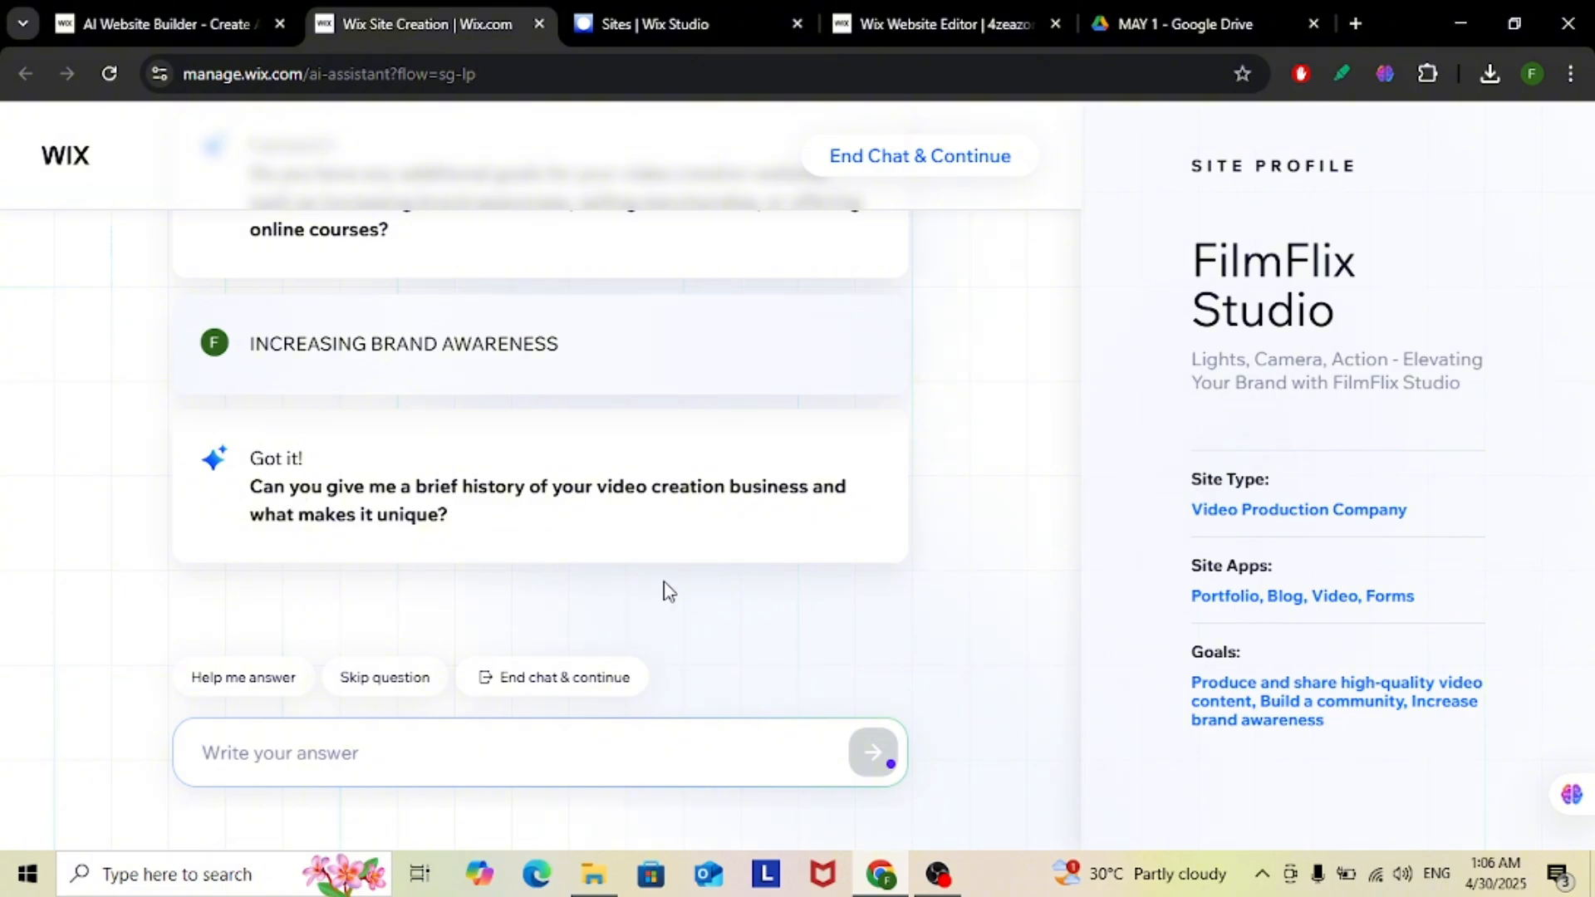
Skip the business history question and end the chat to continue to the generated site design
click(373, 679)
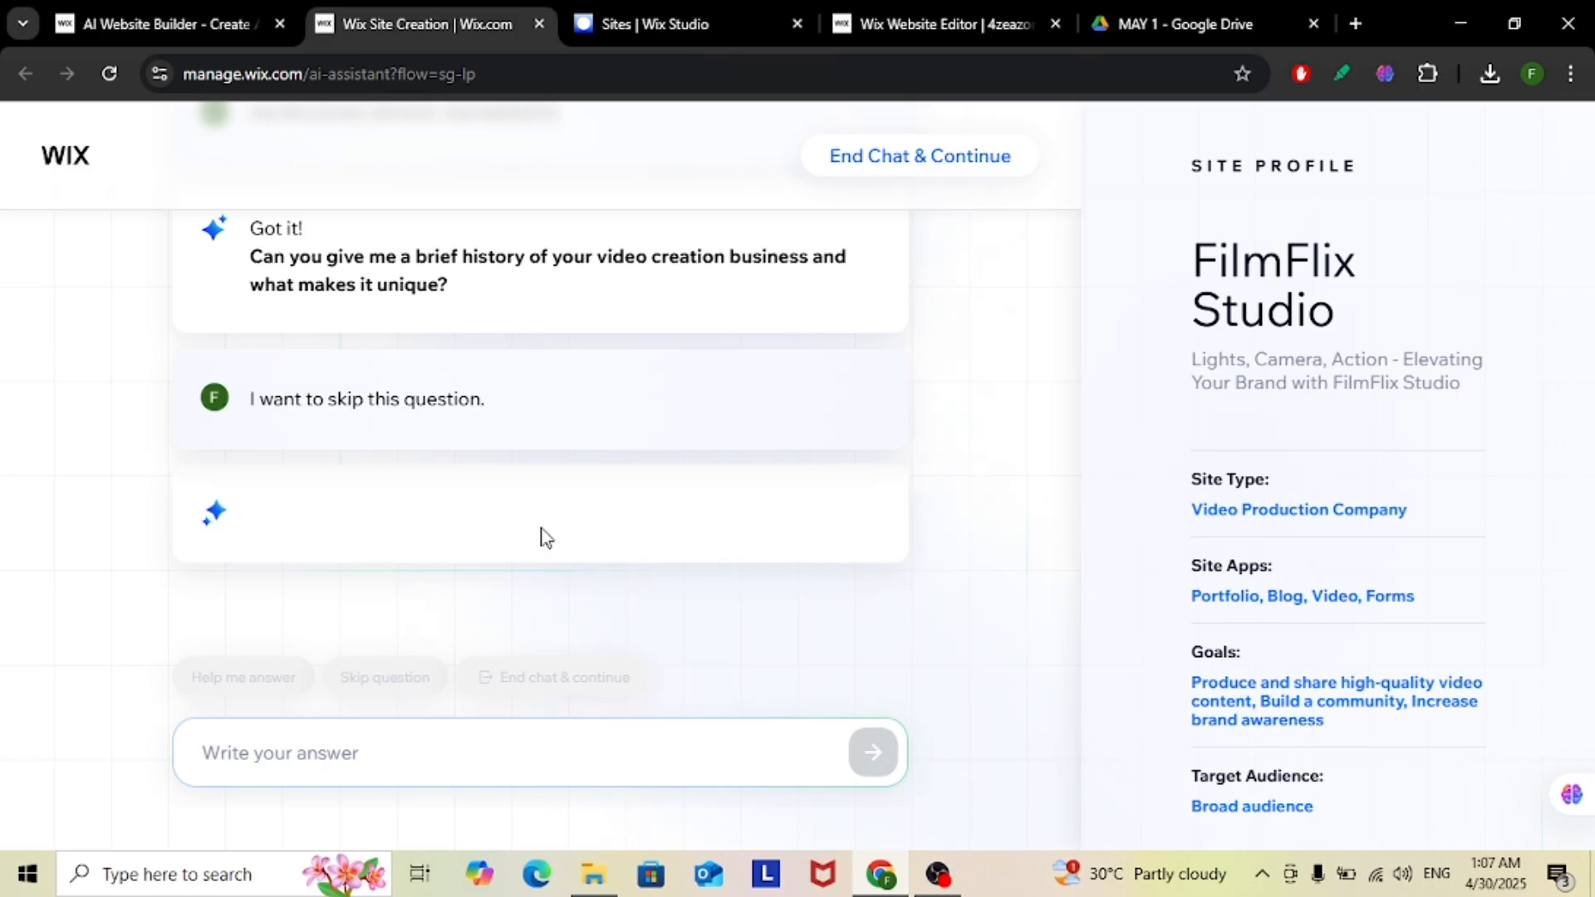
click(917, 167)
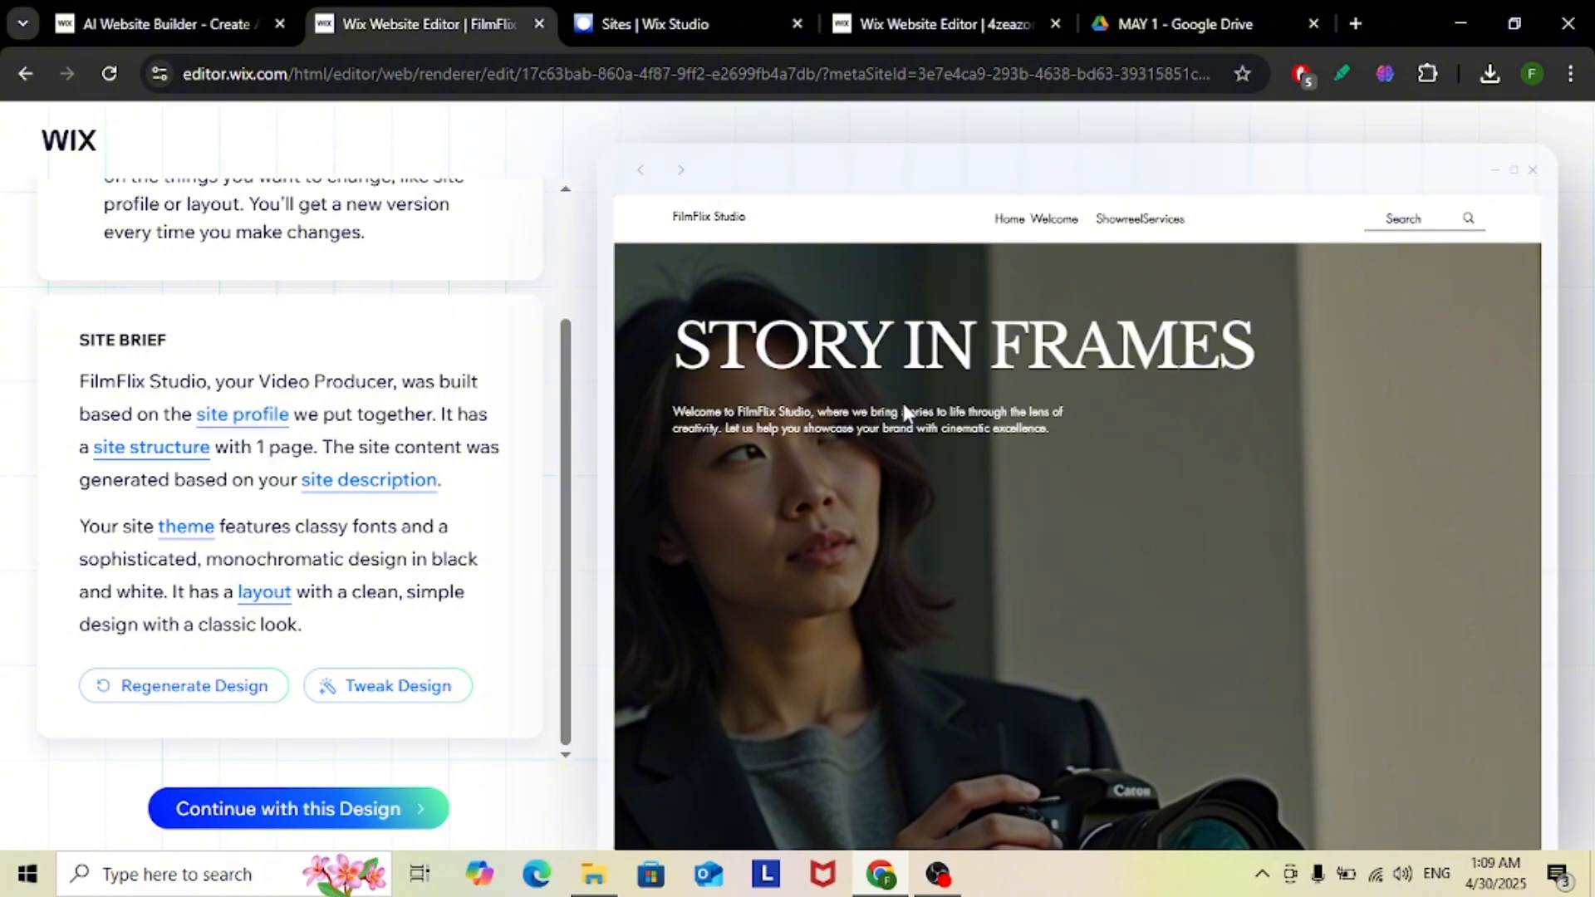
Review the FilmFlix Studio homepage preview and regenerate the site's design
scroll(900, 405, down, 5)
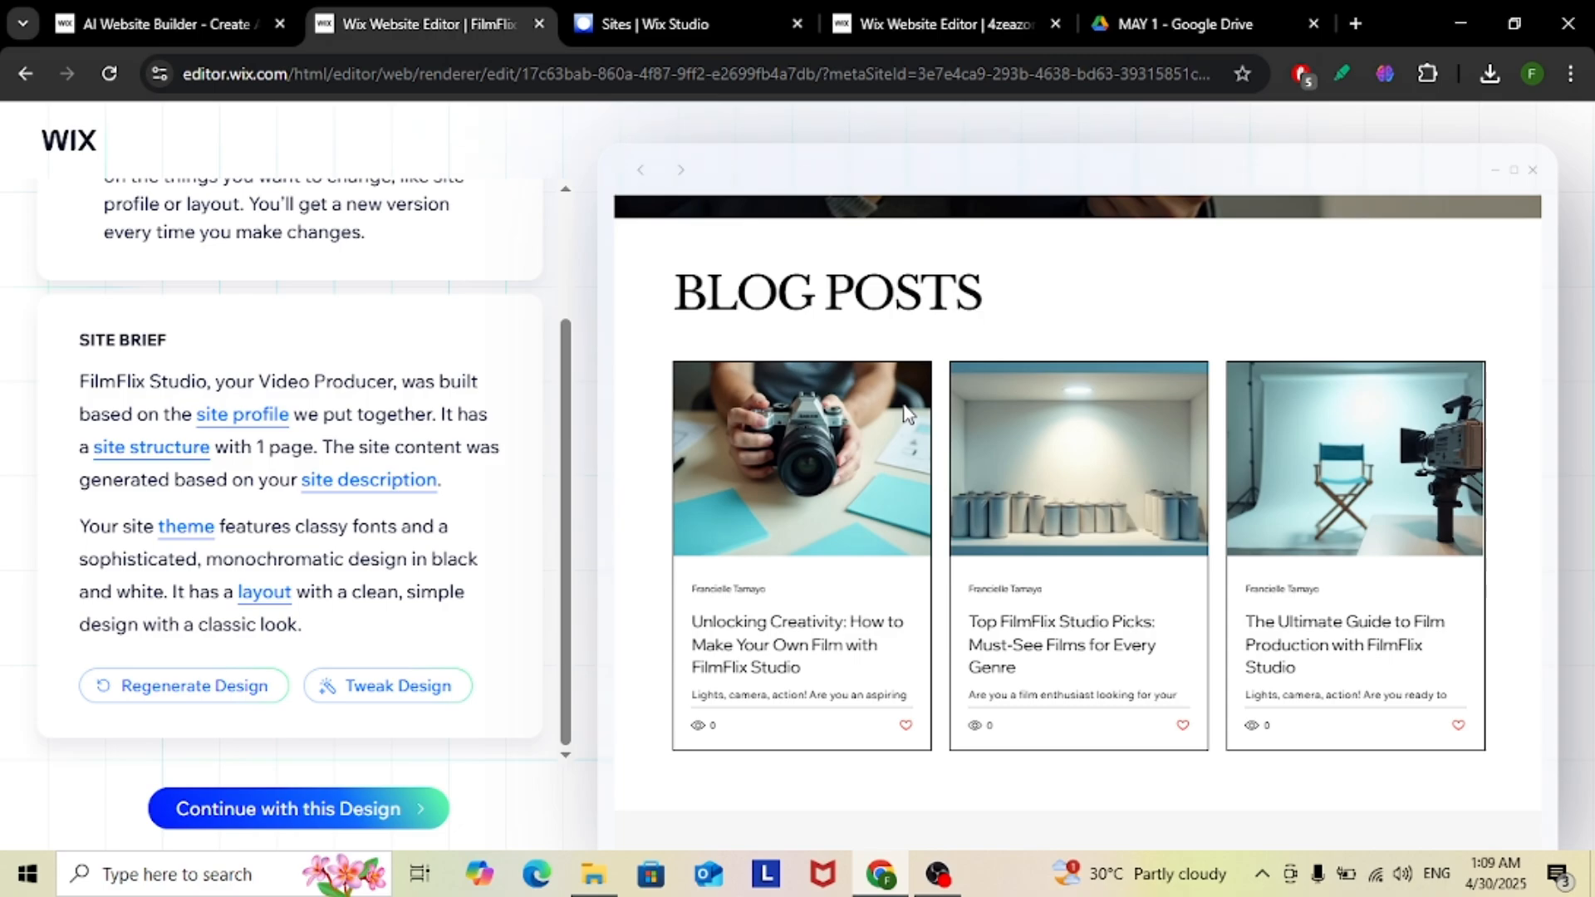
scroll(906, 412, up, 5)
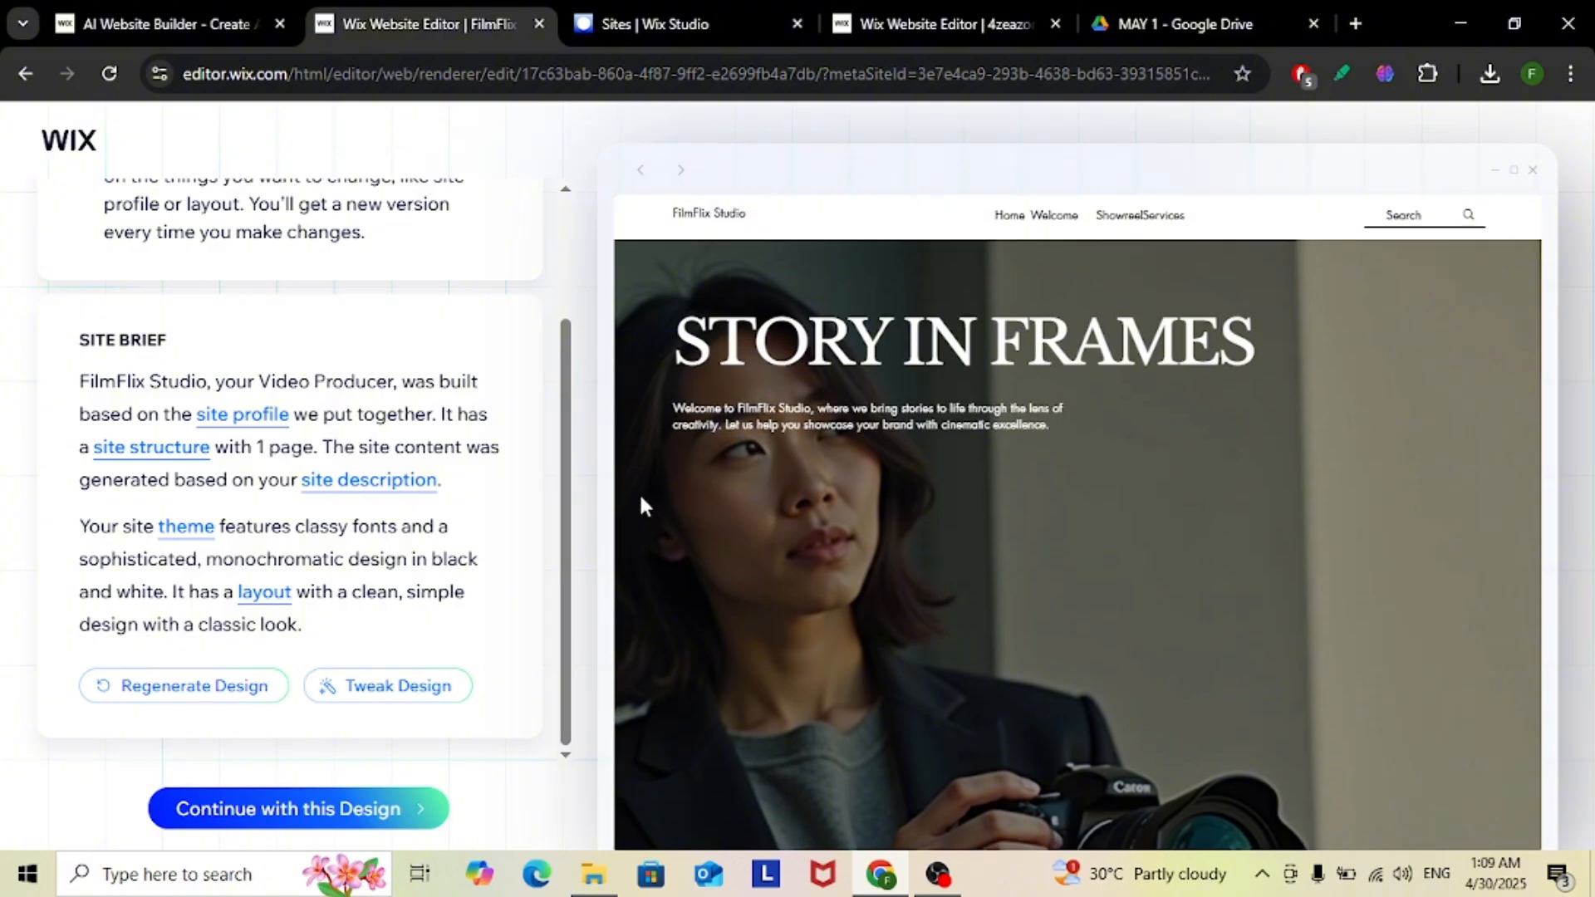
scroll(665, 490, down, 2)
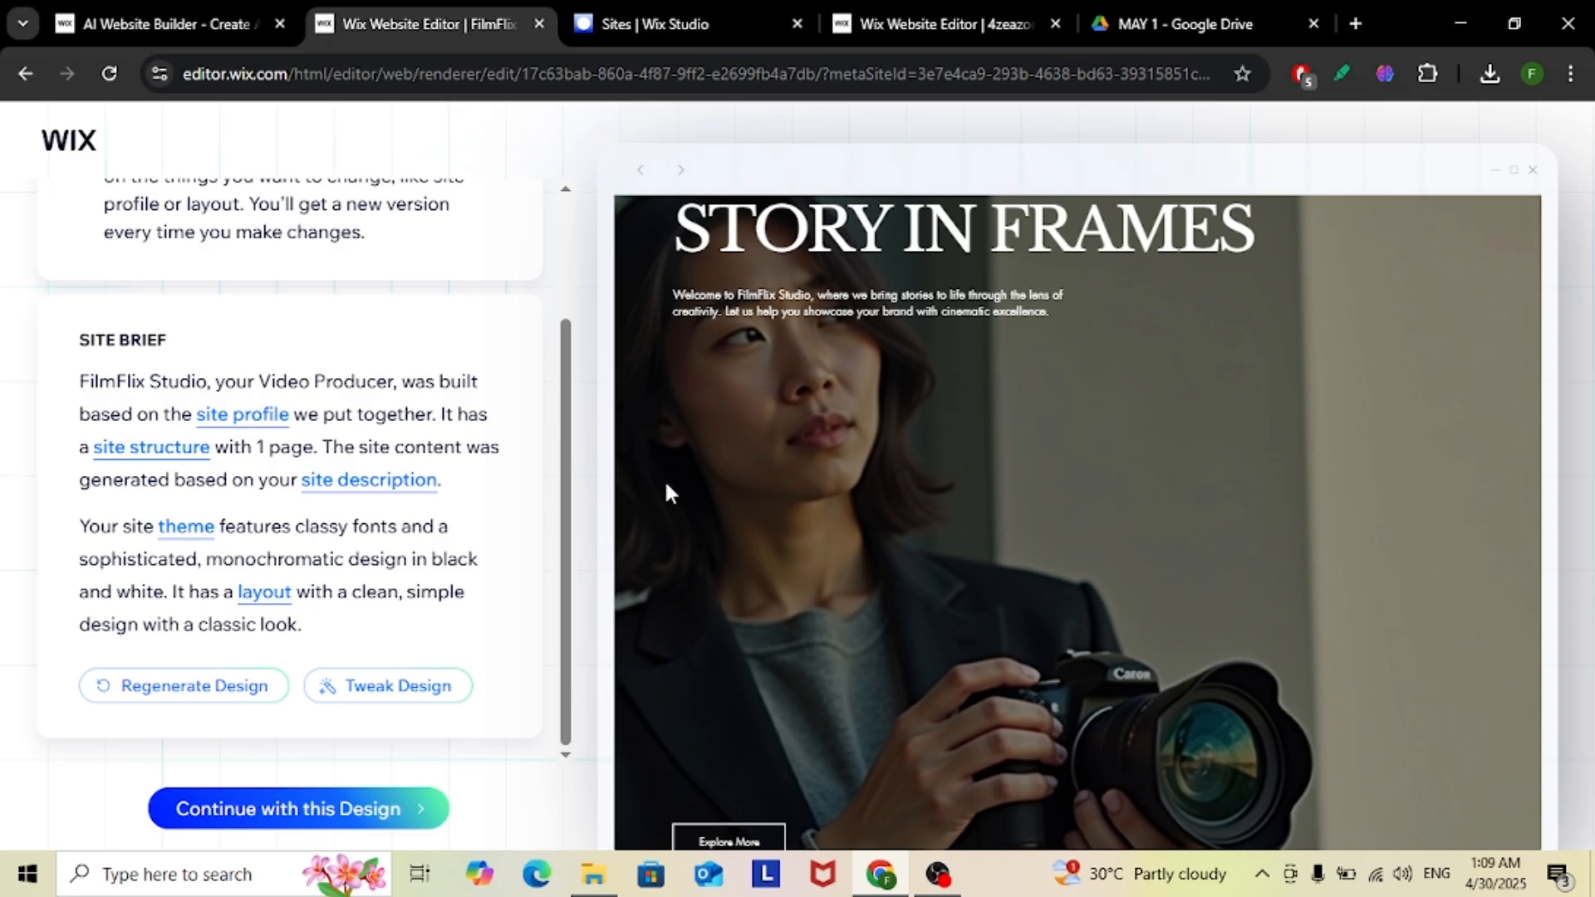
scroll(698, 481, down, 2)
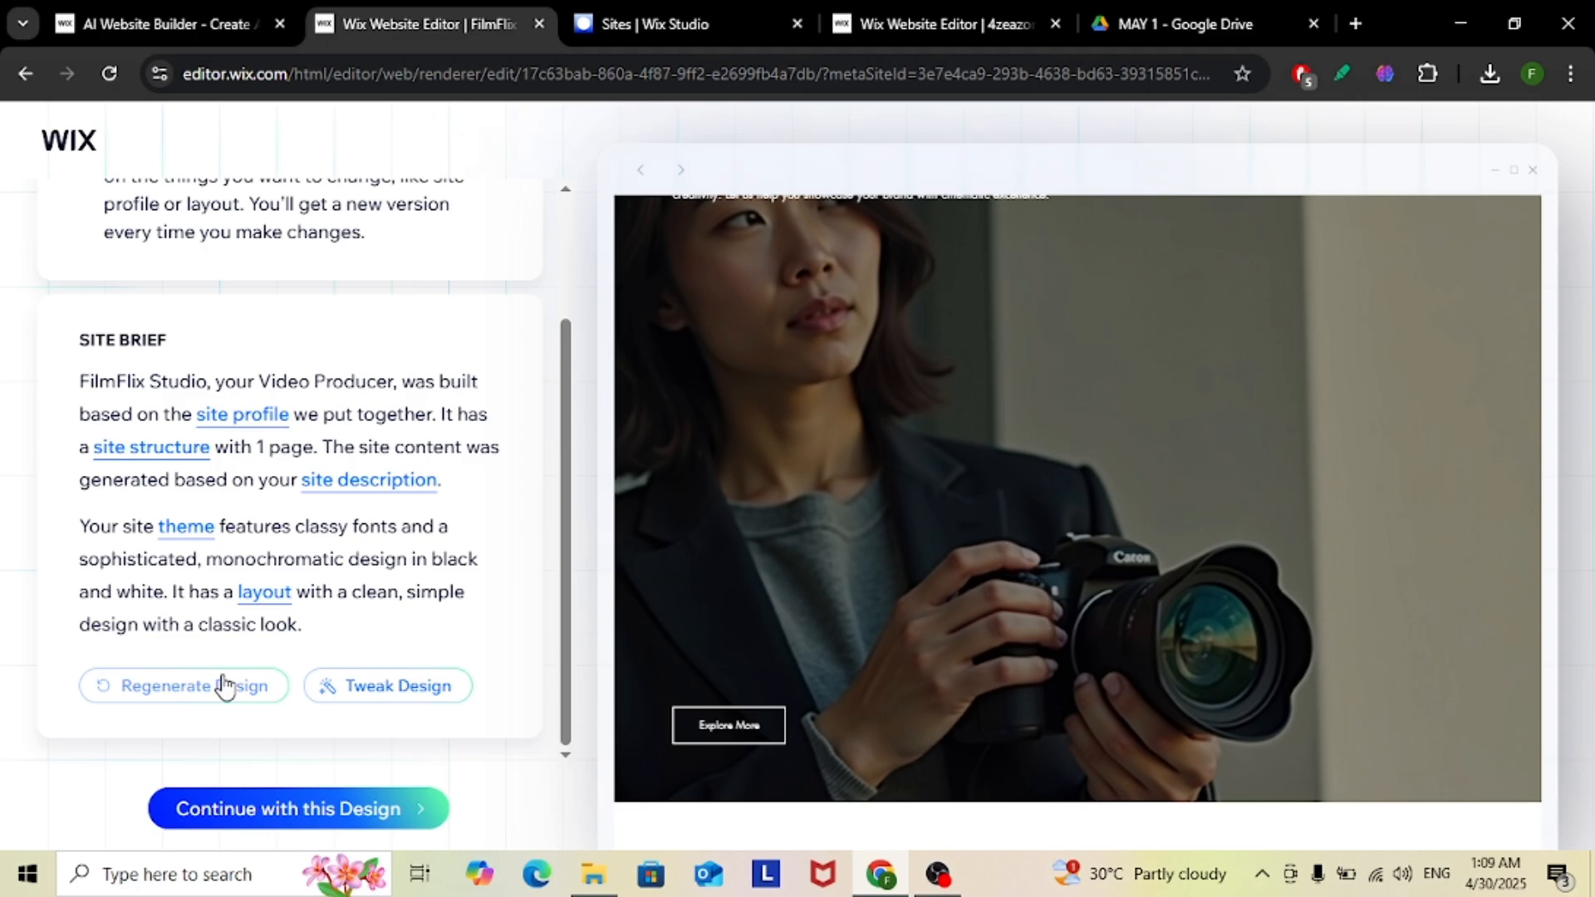
click(131, 700)
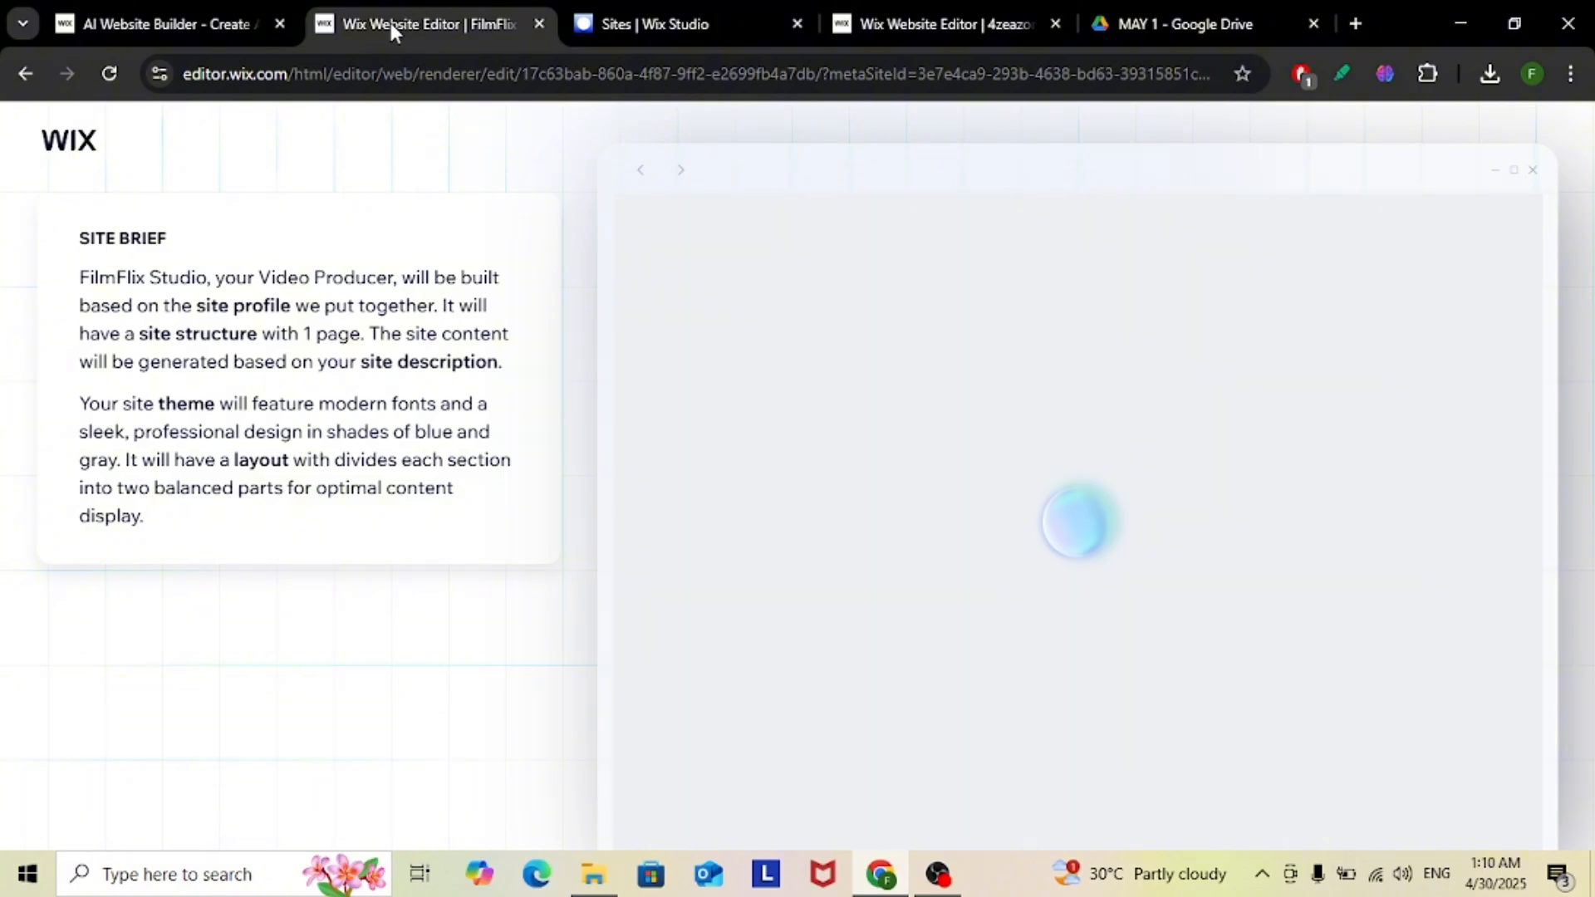
Bring up the 4zeazons1 site editor, dismiss its AI Tools, and close the Wix Studio Sites and MAY 1 Google Drive pages
click(686, 23)
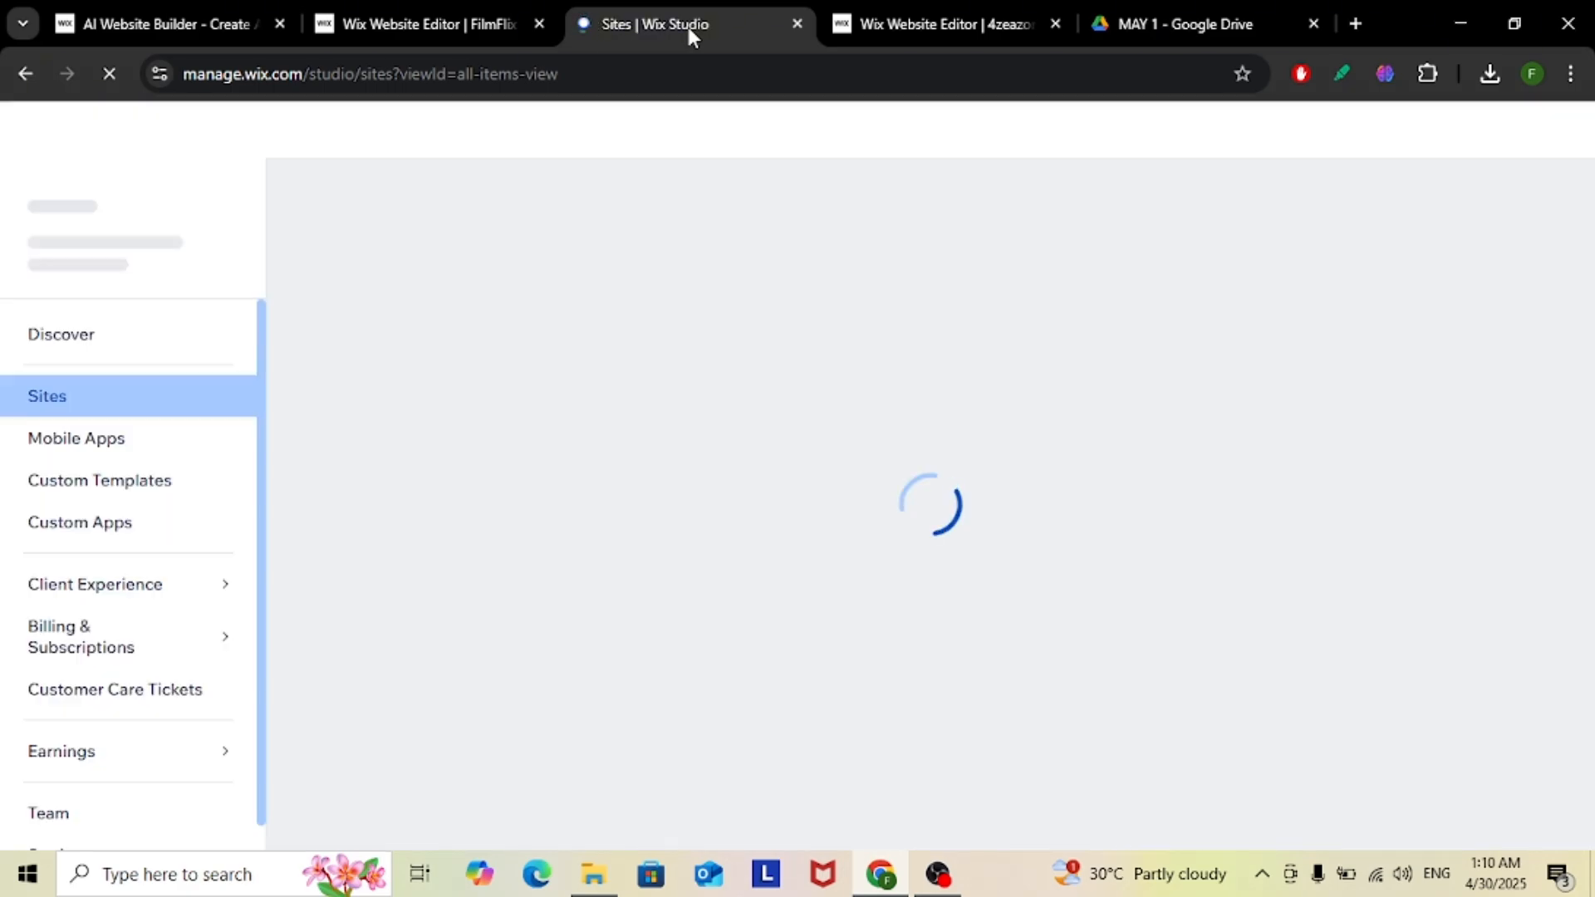
click(966, 25)
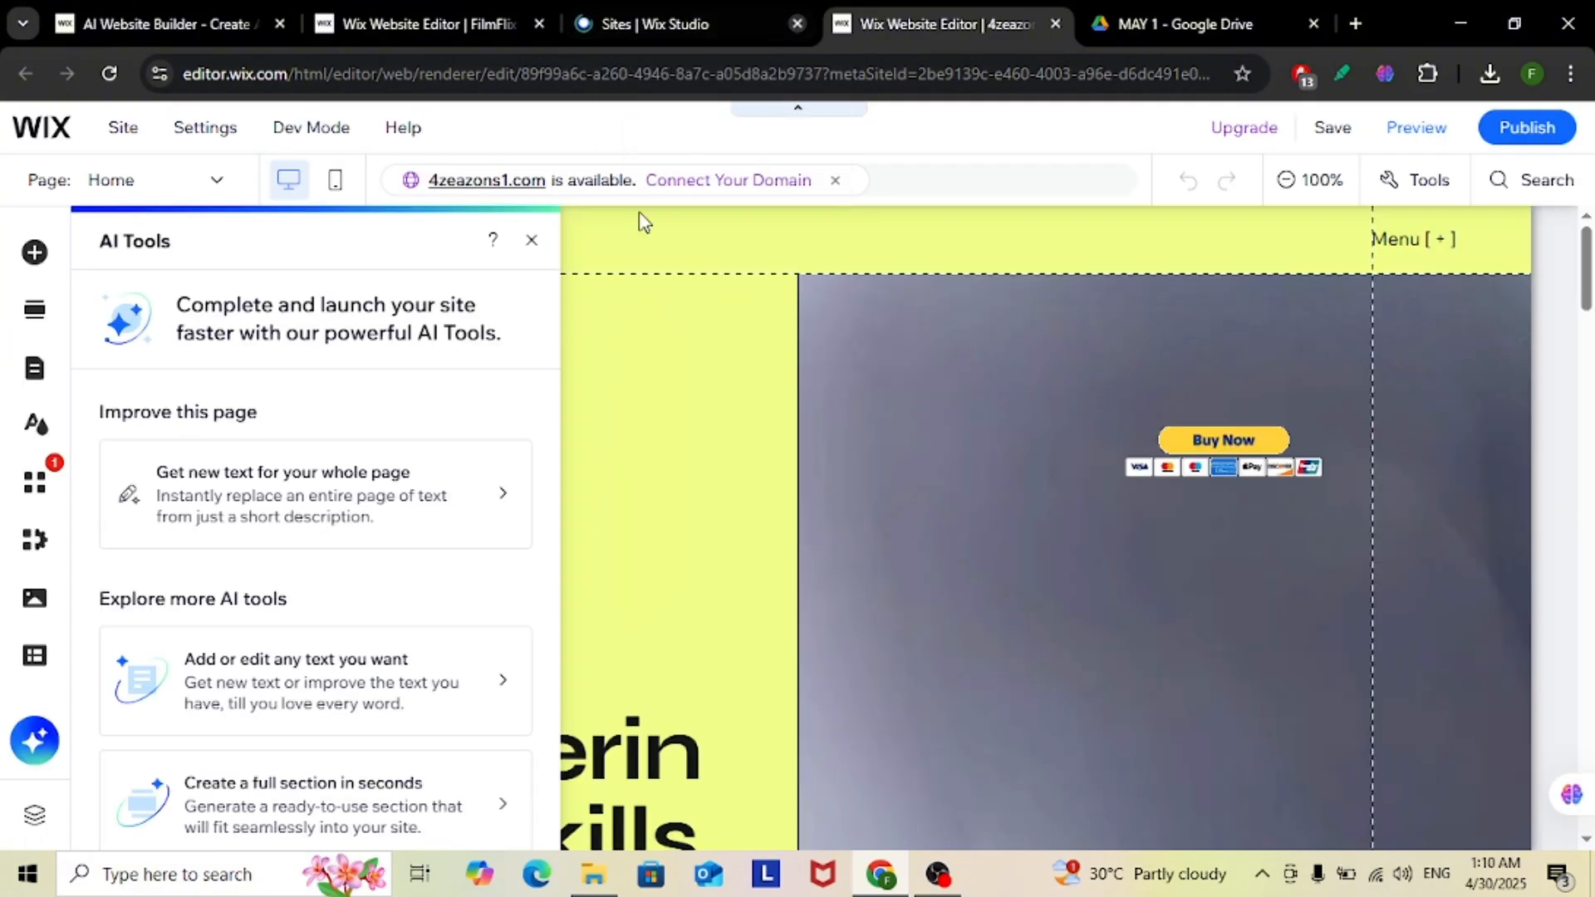
click(532, 240)
click(797, 23)
click(1135, 23)
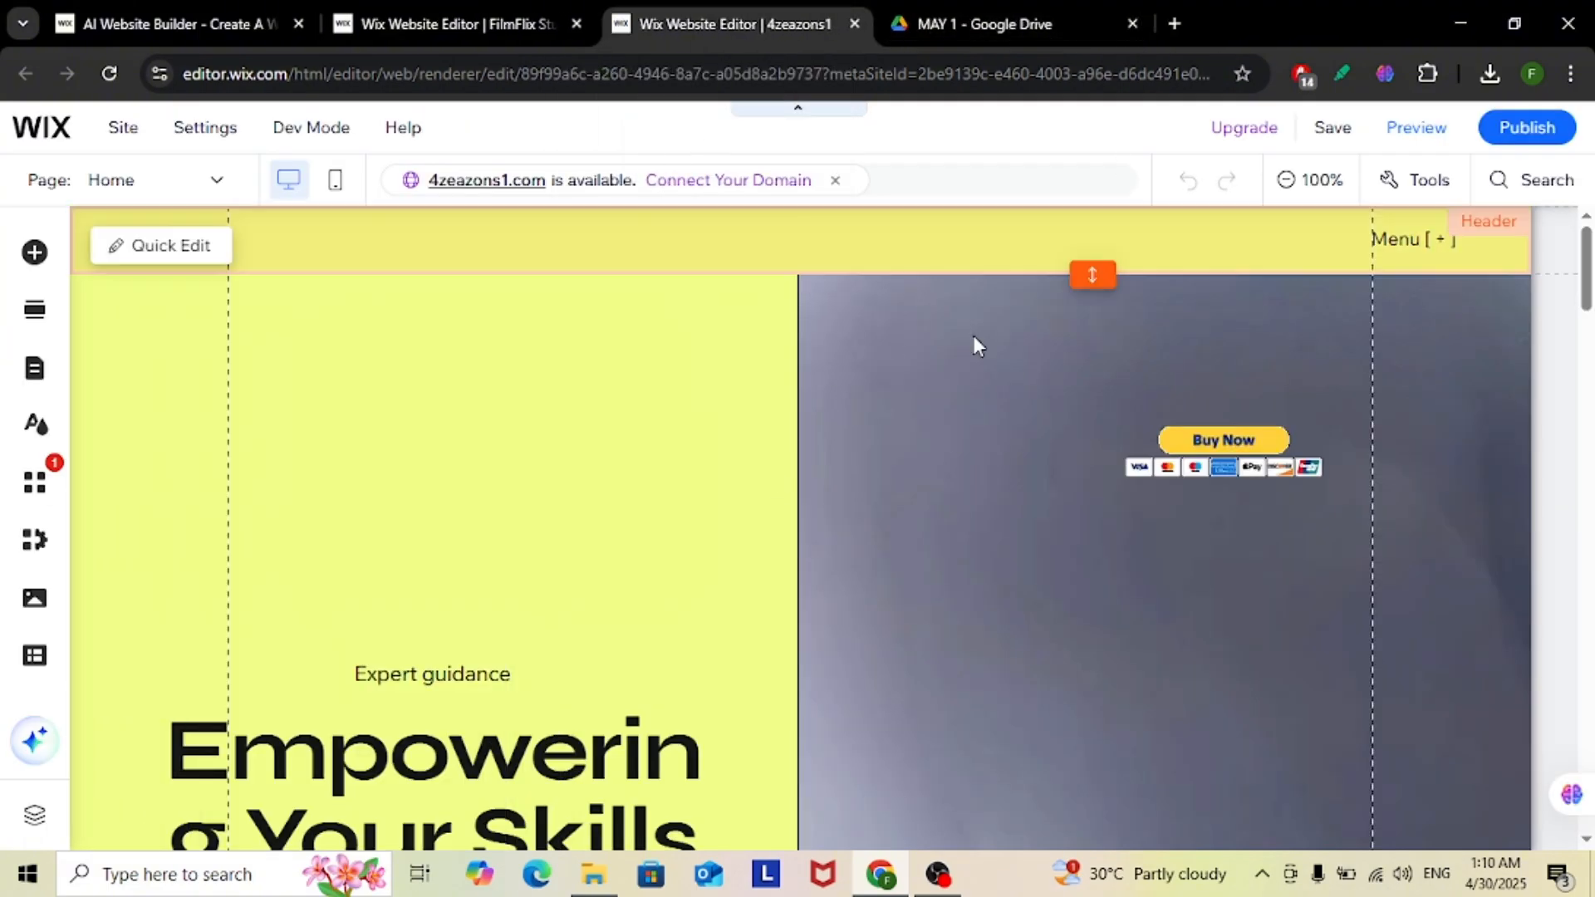
Look through the 4zeazons1 home page, from the welcome section past the blog updates to the video section and back
scroll(655, 441, down, 5)
scroll(1003, 499, up, 5)
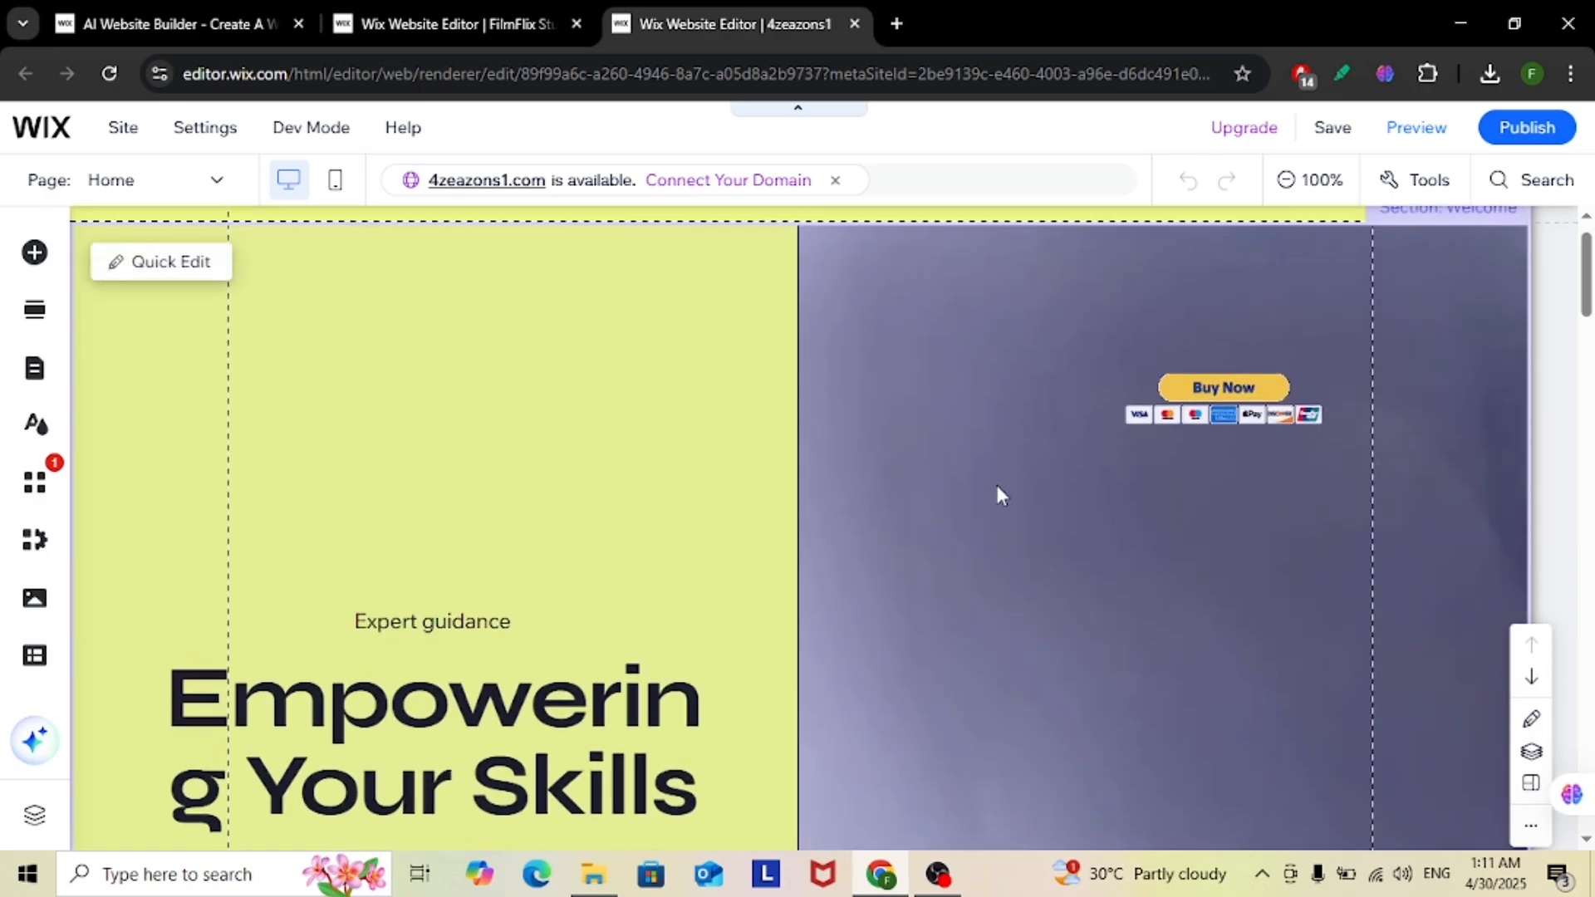
scroll(996, 381, down, 5)
scroll(996, 382, down, 10)
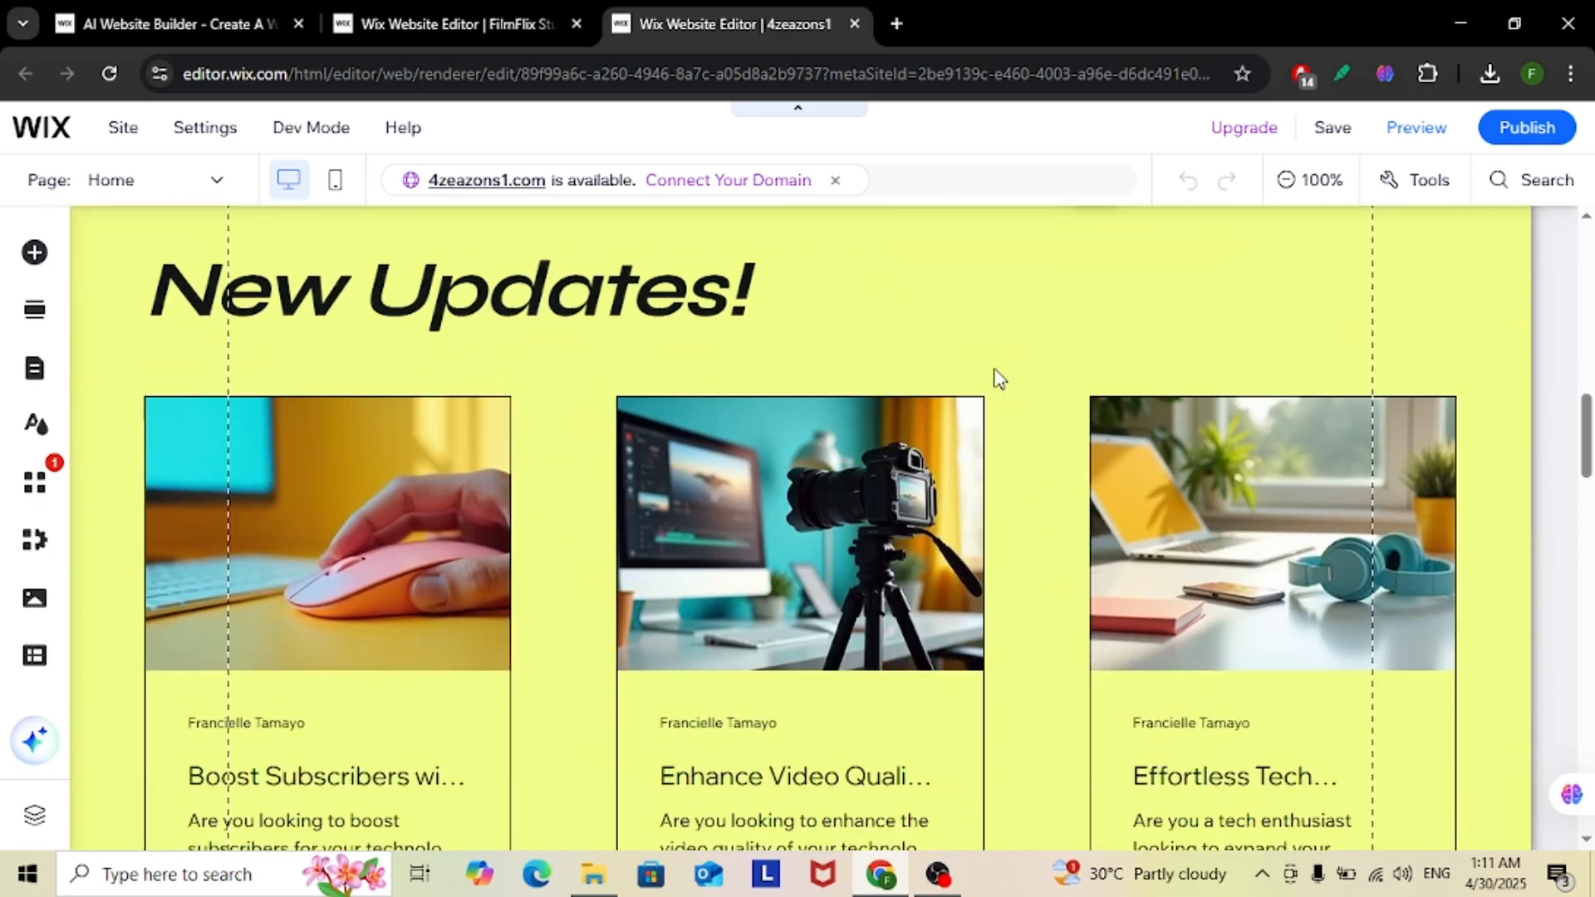
scroll(996, 375, down, 4)
scroll(996, 375, up, 3)
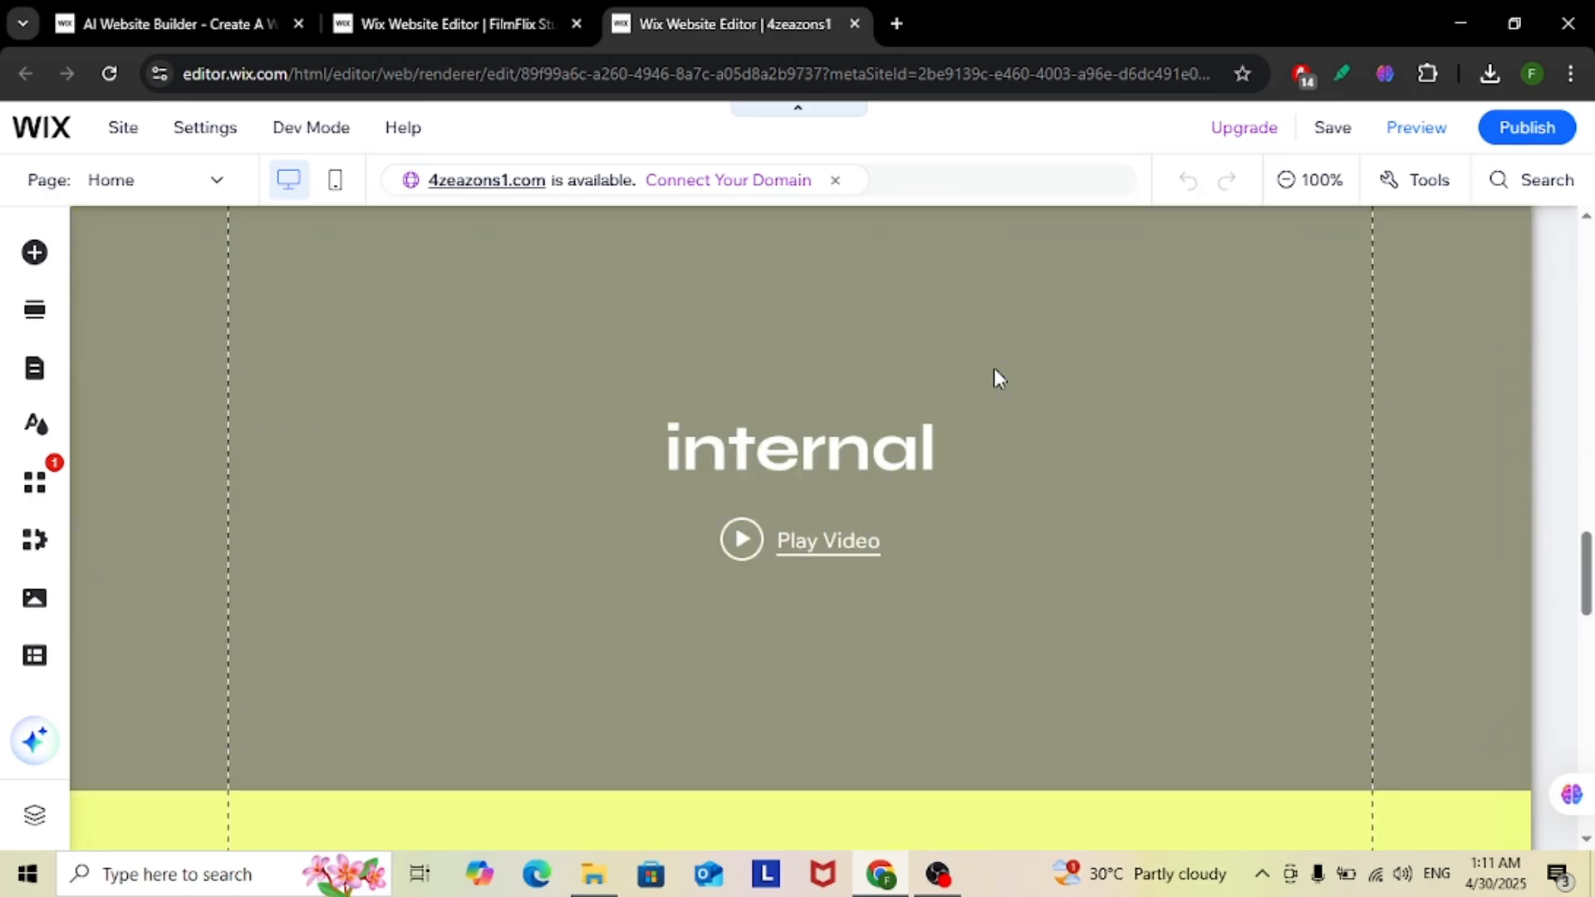
scroll(996, 376, down, 8)
scroll(997, 376, up, 8)
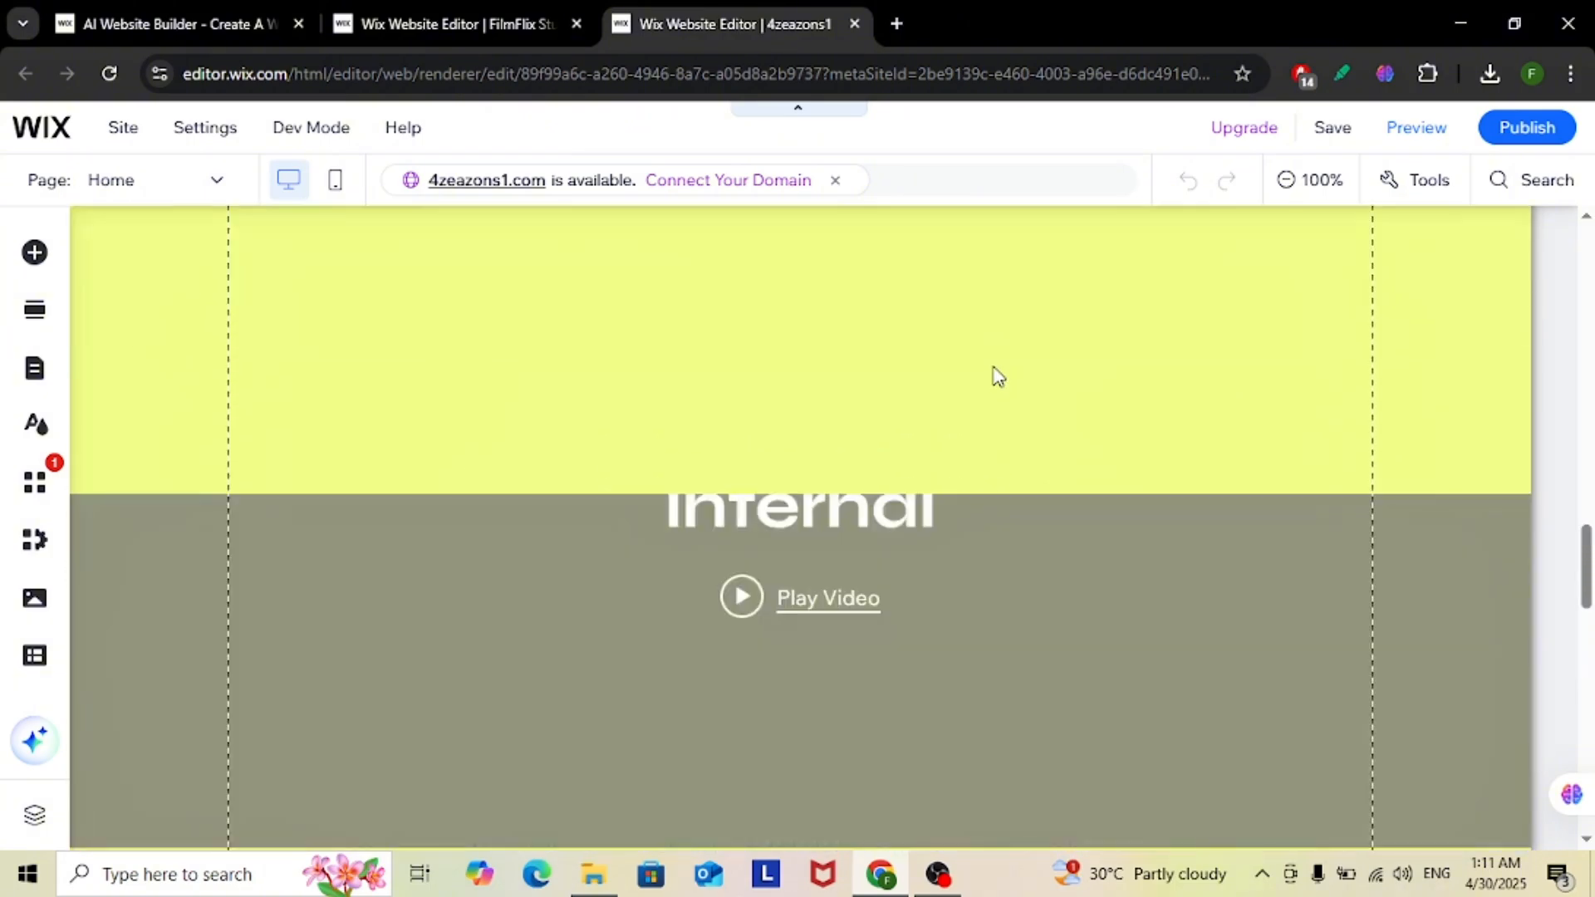
scroll(990, 370, up, 1)
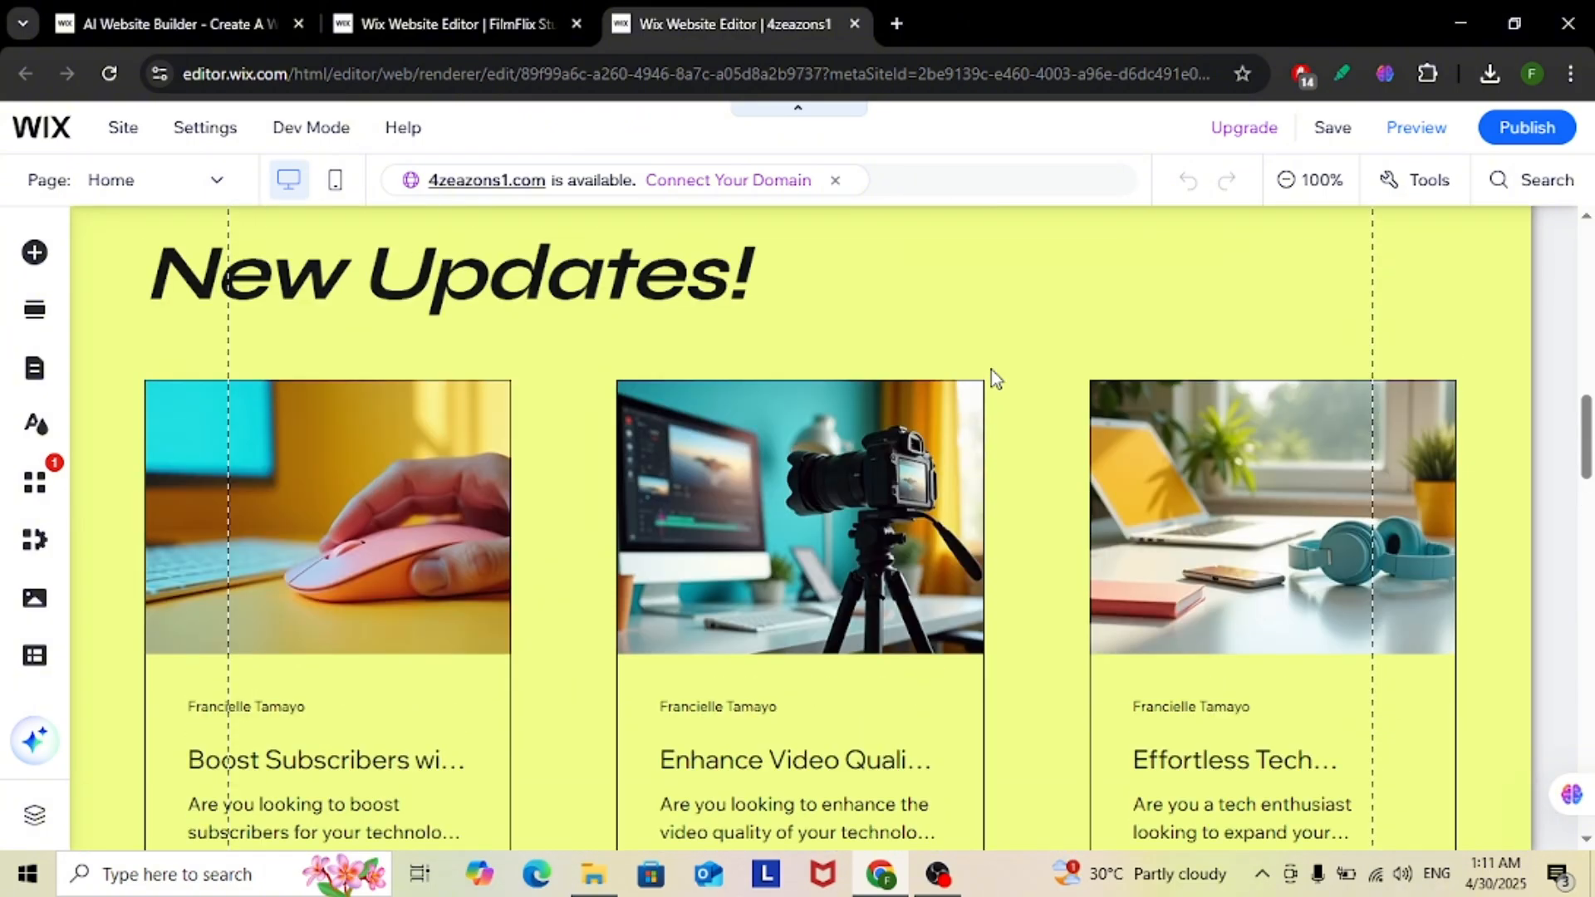
scroll(274, 447, up, 6)
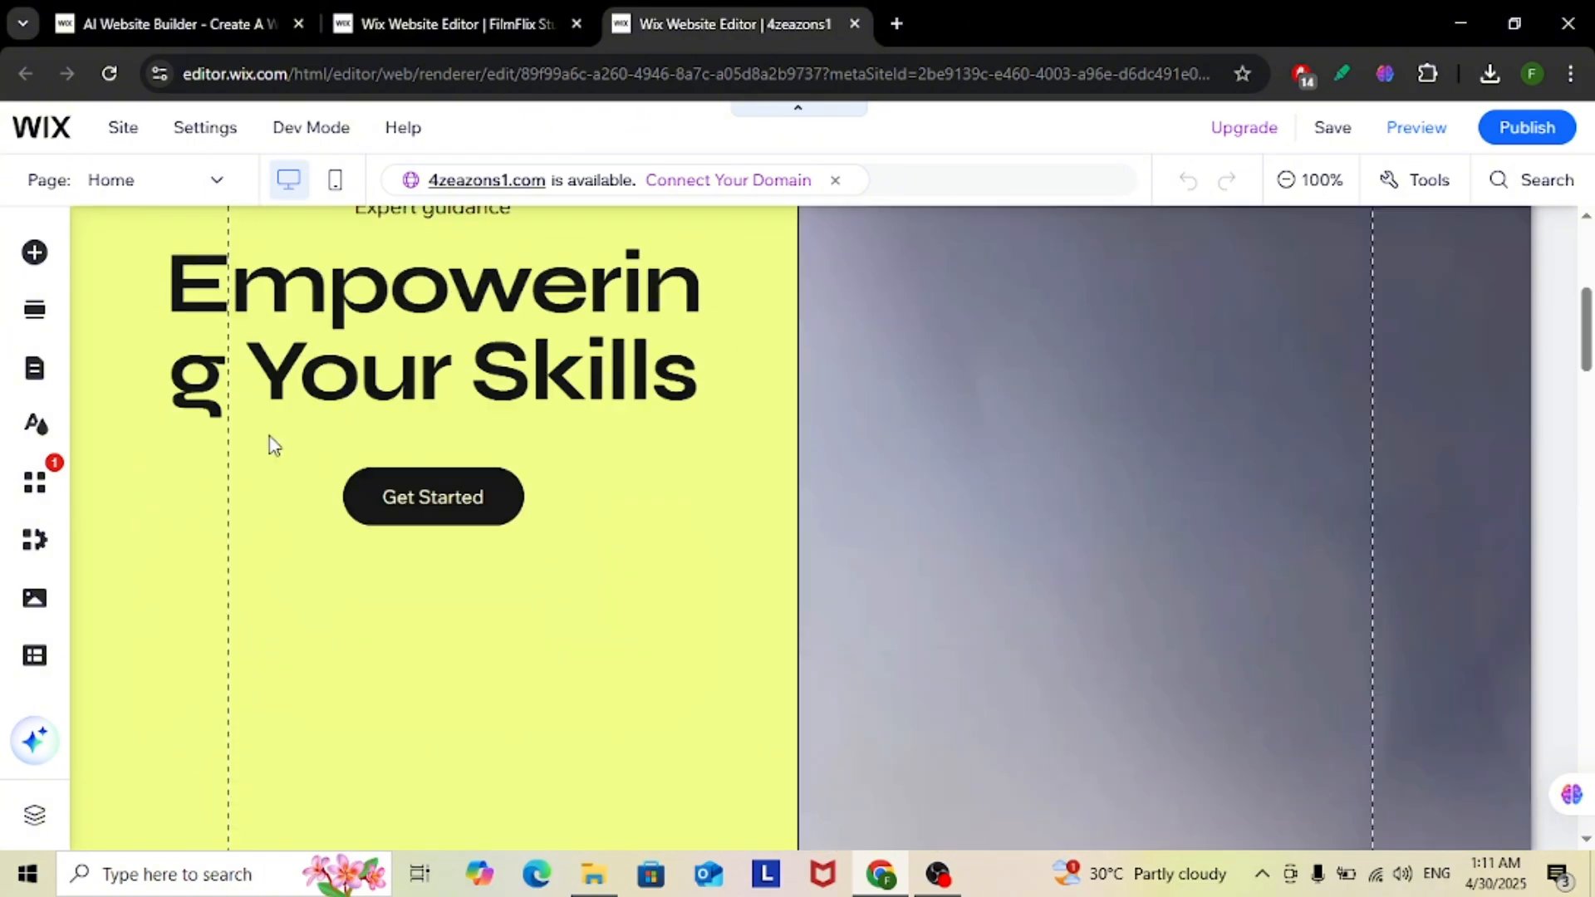
Bring up the editor's AI Tools and review the options for page text, text editing, section creation and theme redesign
click(34, 740)
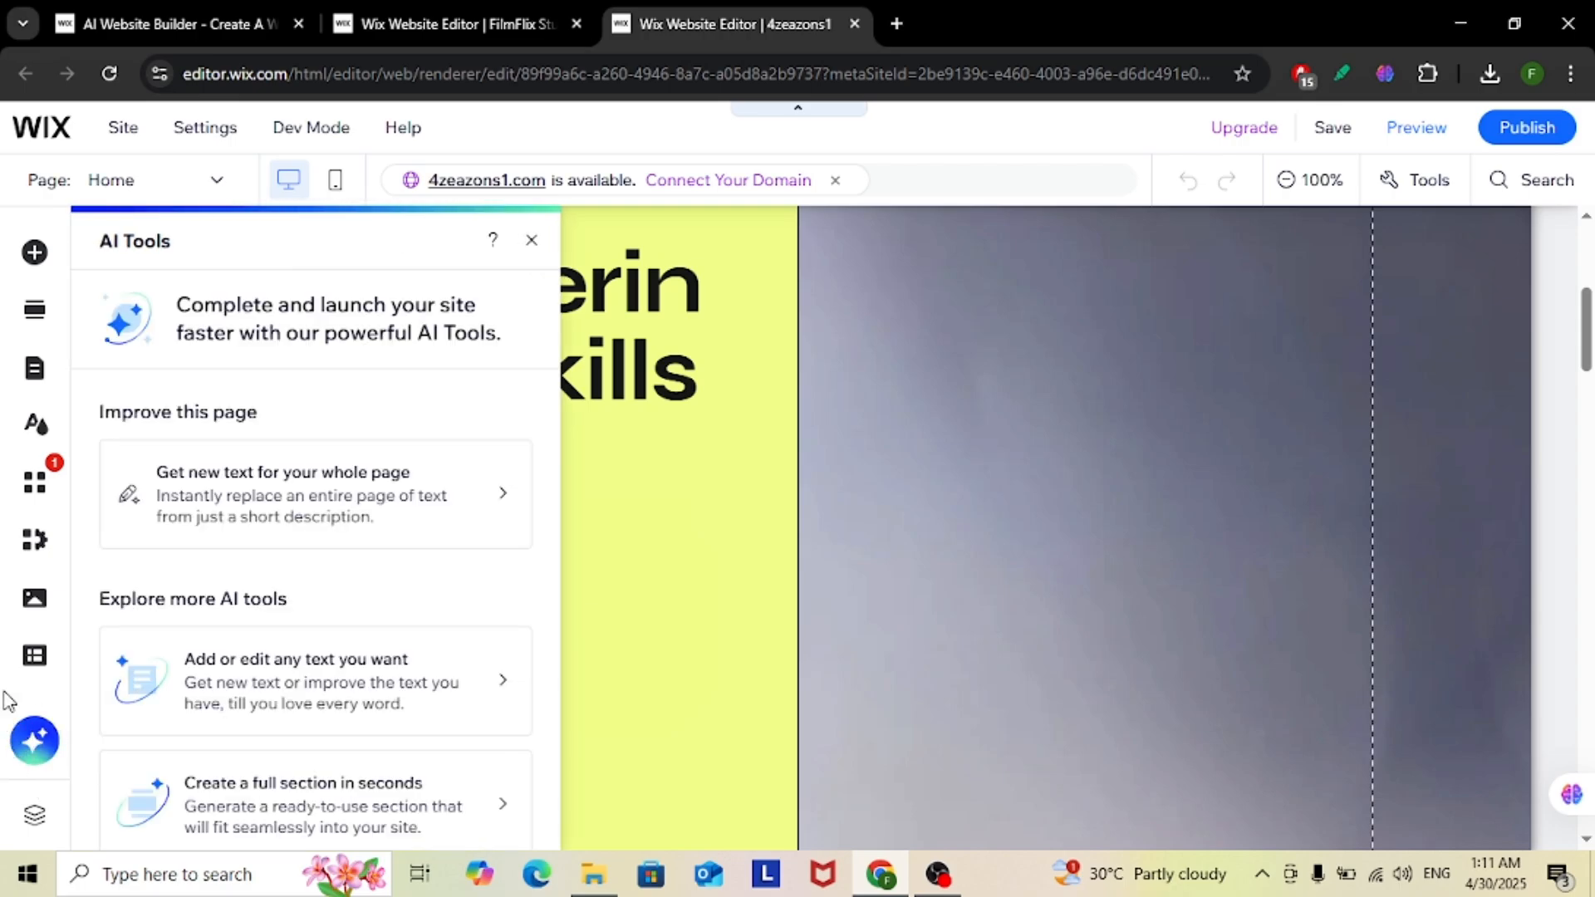
scroll(196, 370, down, 2)
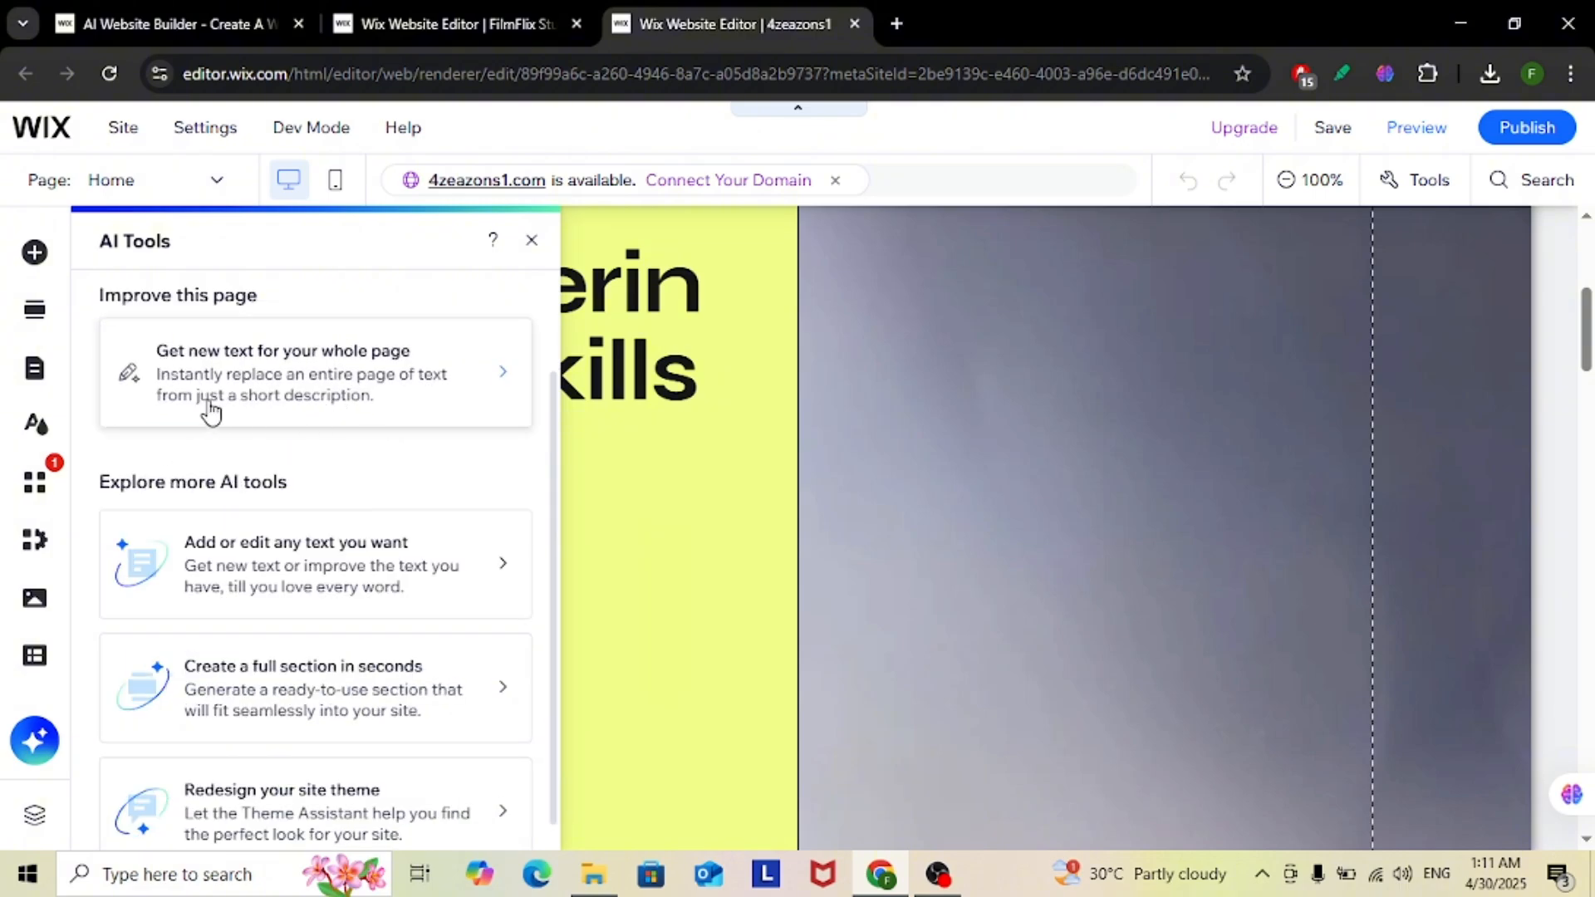
scroll(427, 509, down, 1)
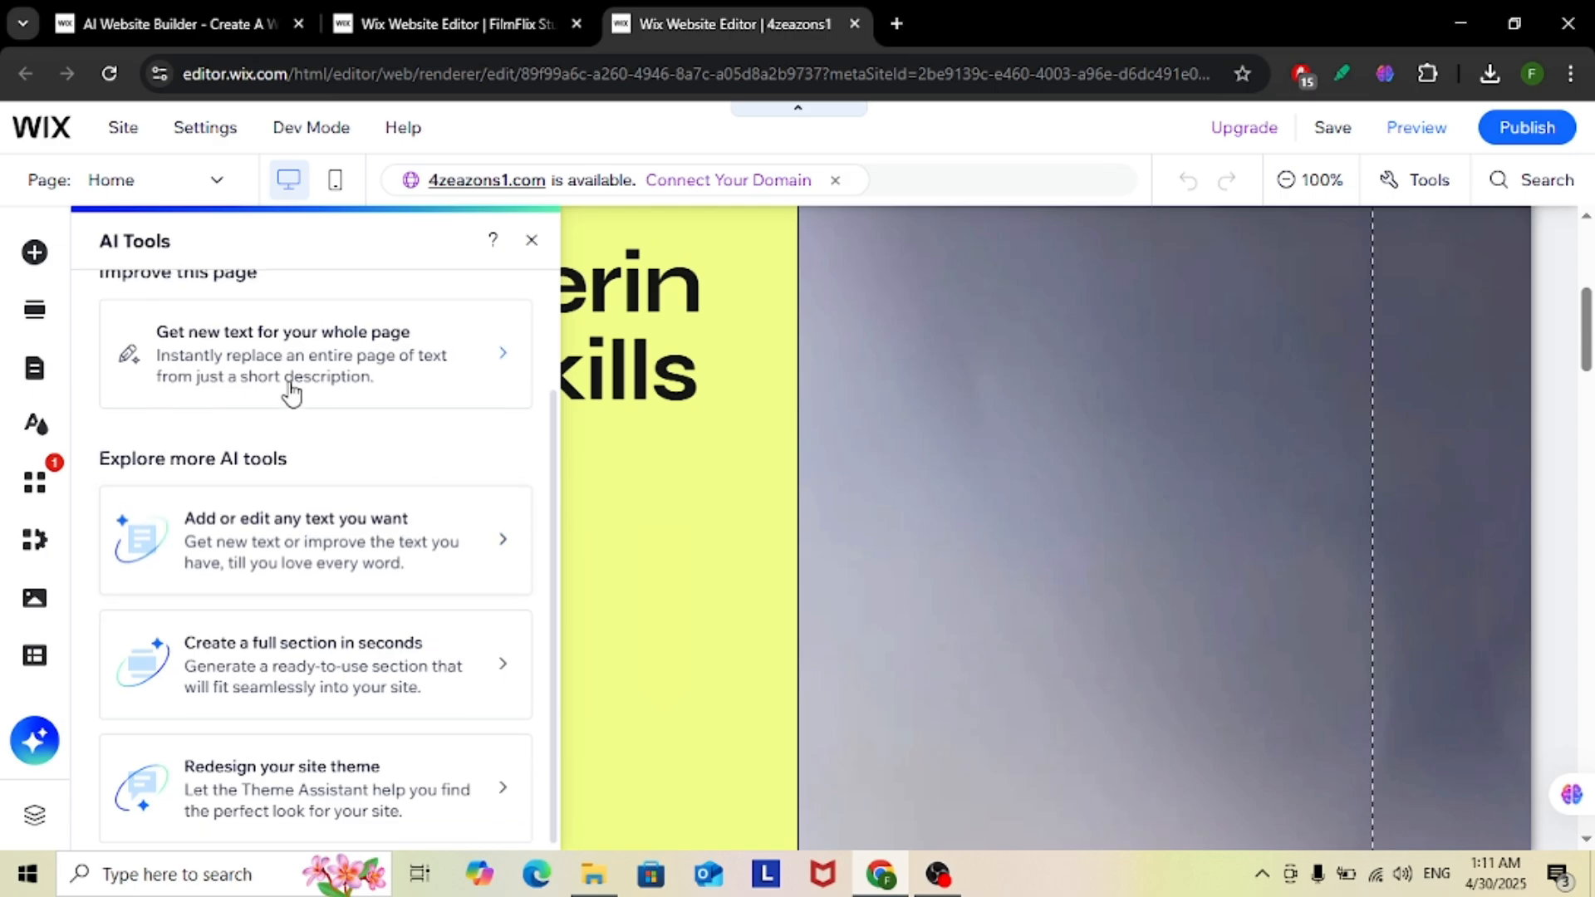